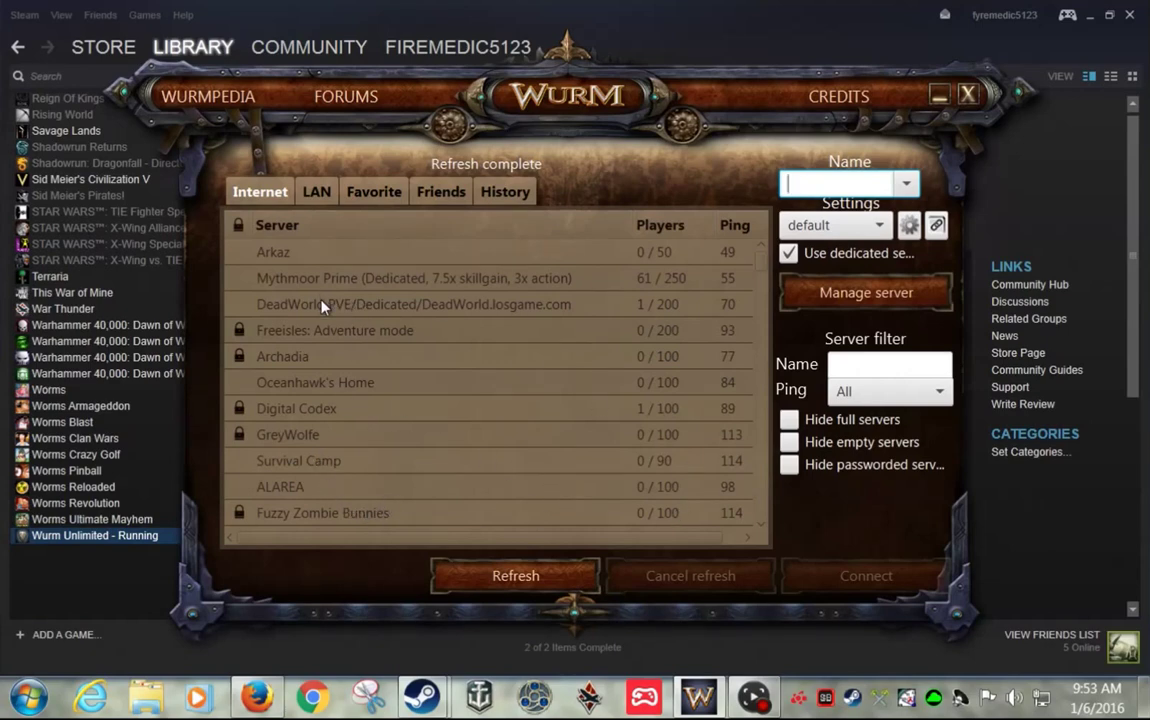
# Step: Select the DeadWorld PVE server row and bring up the client Settings window
pyautogui.click(586, 306)
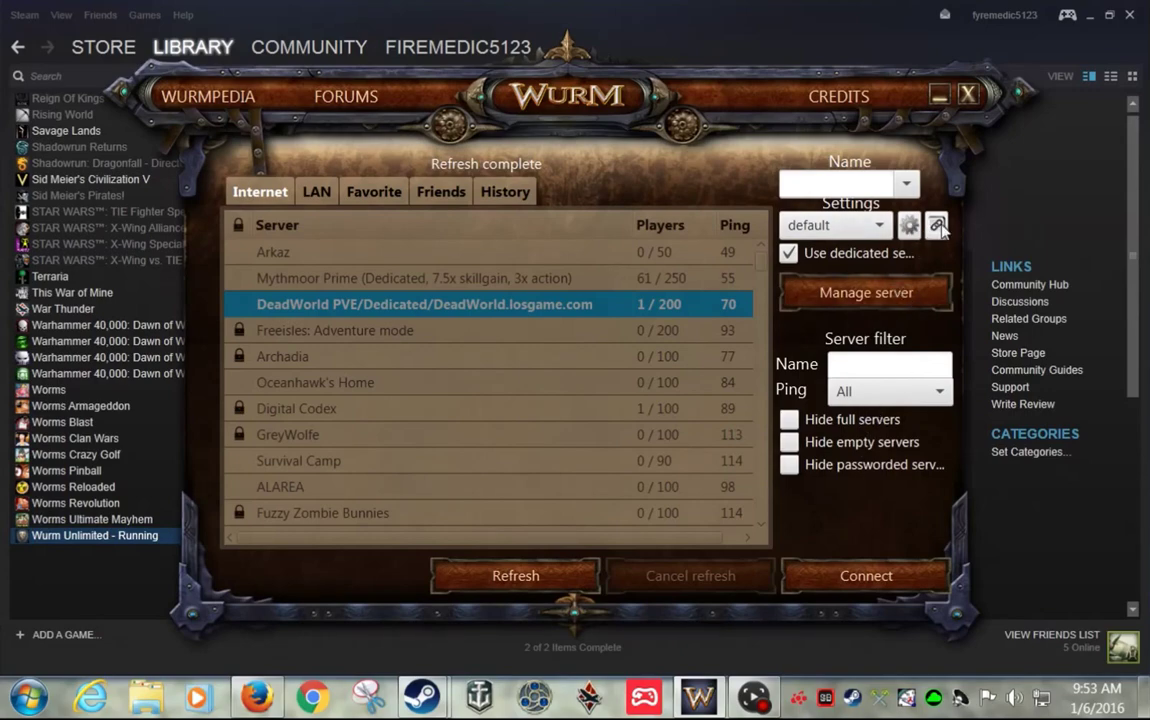
pyautogui.click(910, 226)
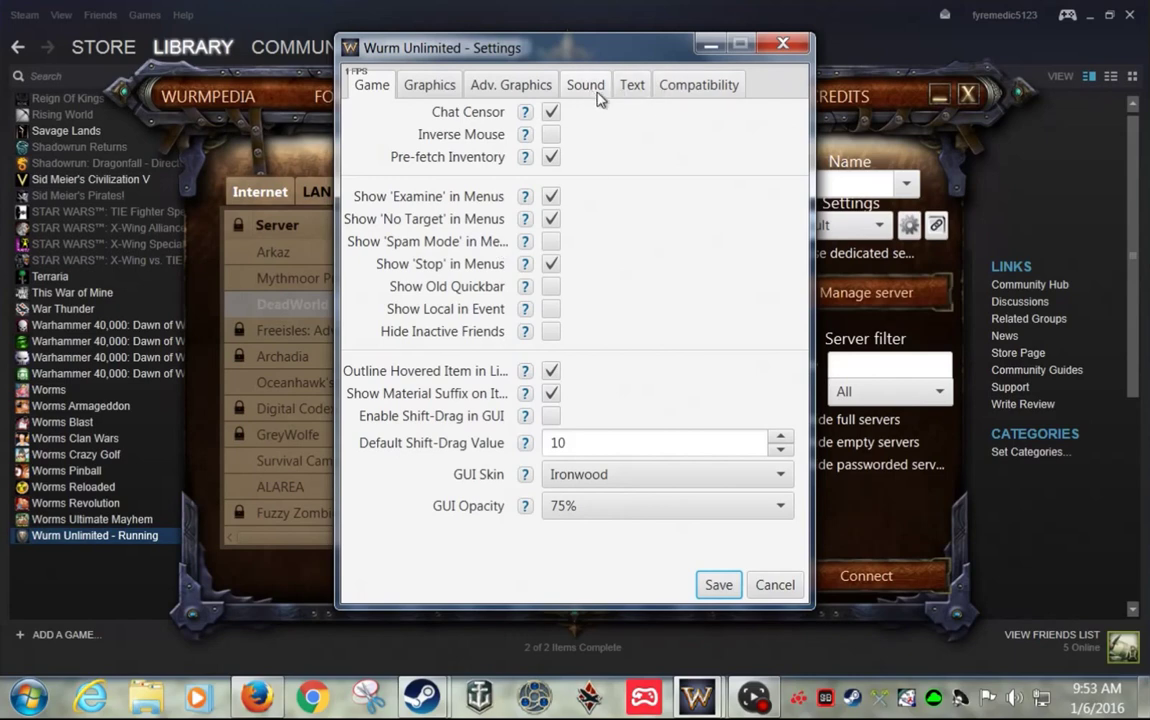
# Step: Check the Text font sizes (17, 17, header 24), then view the Adv. Graphics options
pyautogui.click(634, 88)
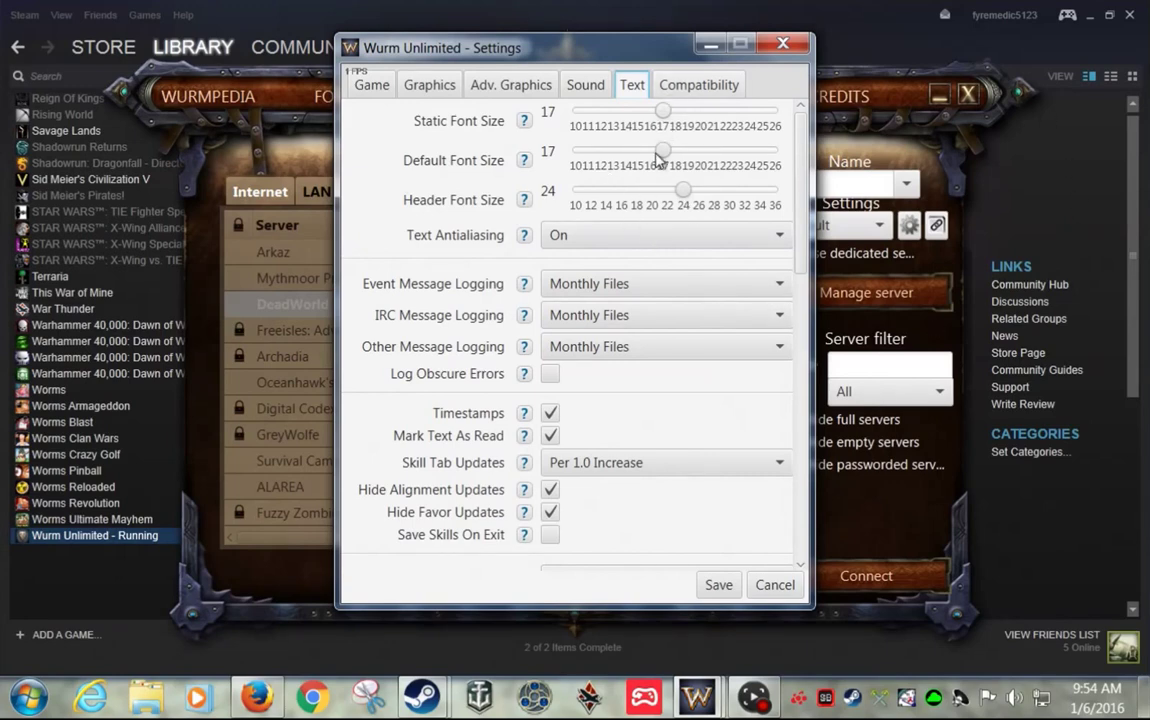
pyautogui.click(533, 90)
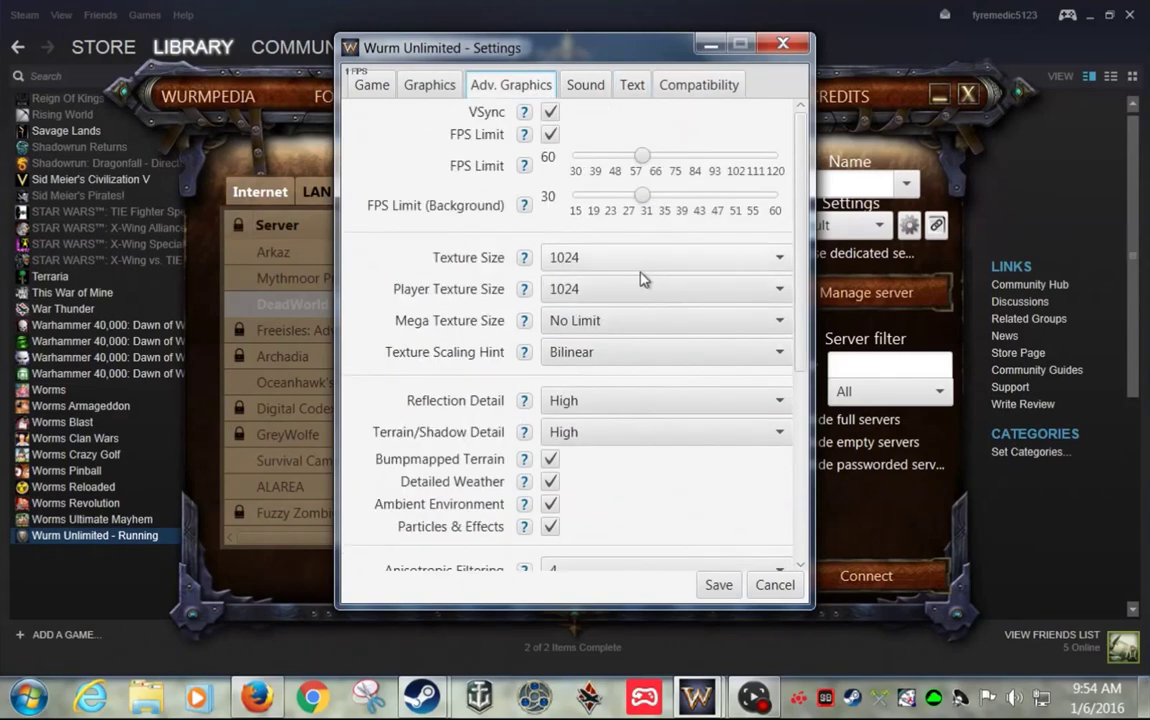
# Step: Scroll Adv. Graphics down to field of view 90, then look over the Game and Graphics pages
pyautogui.scroll(-5, 594, 318)
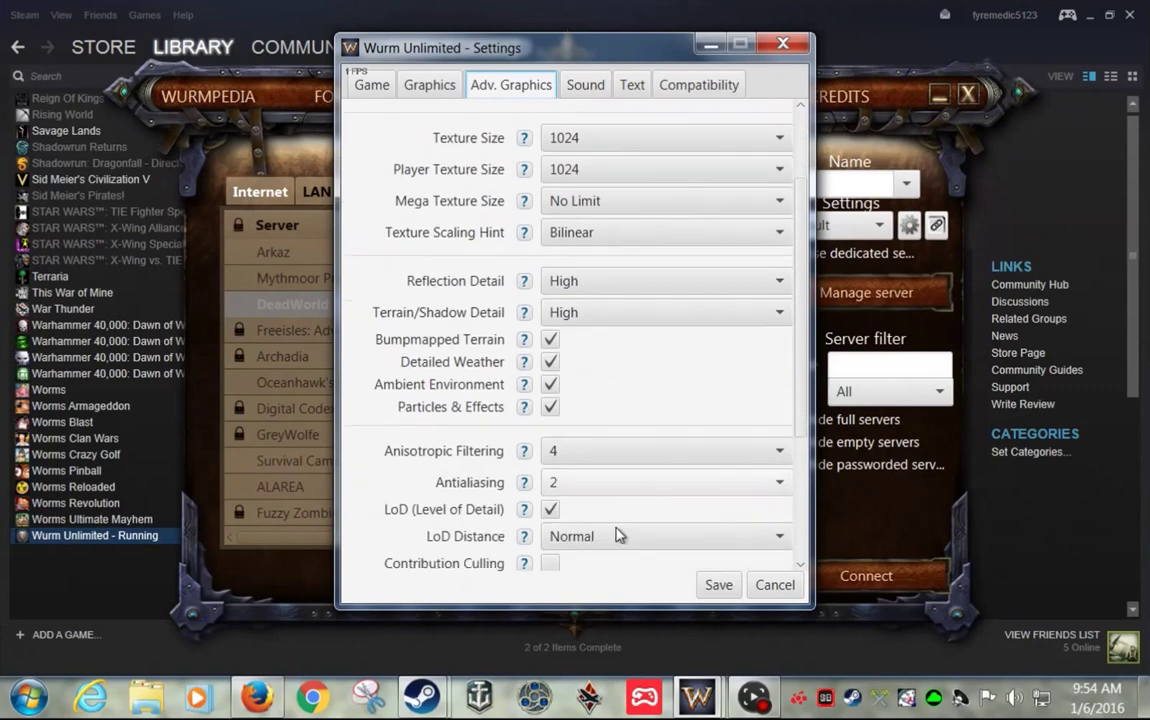
pyautogui.scroll(-2, 550, 470)
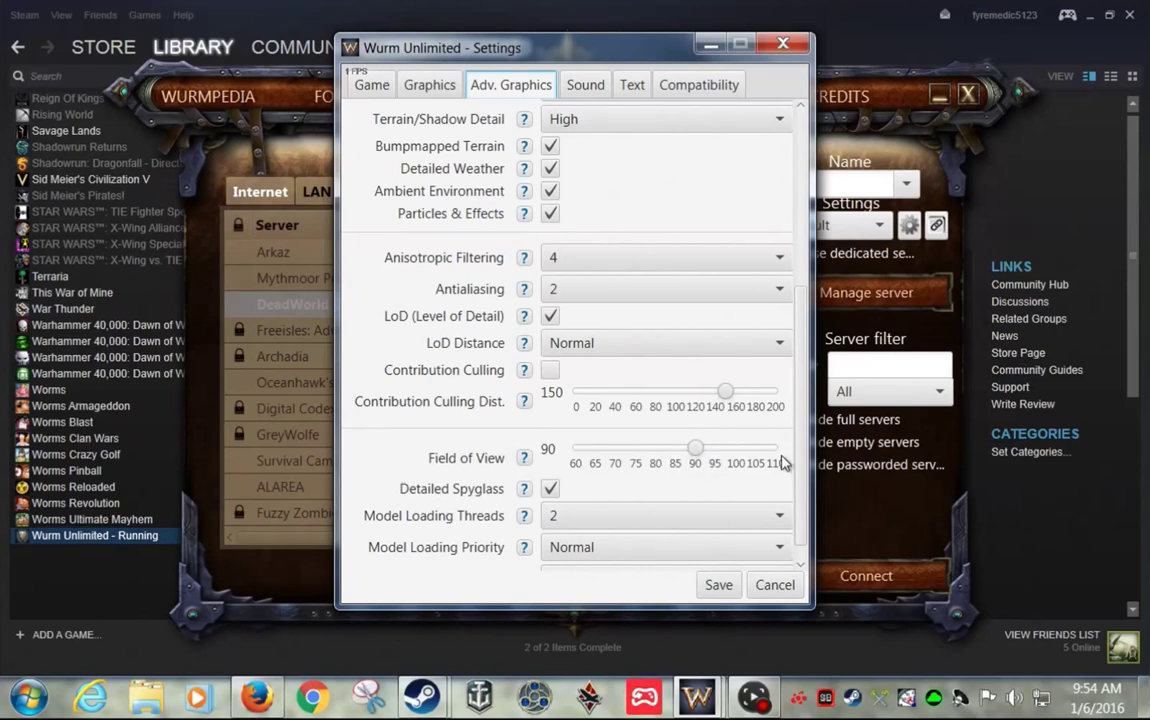
pyautogui.click(360, 85)
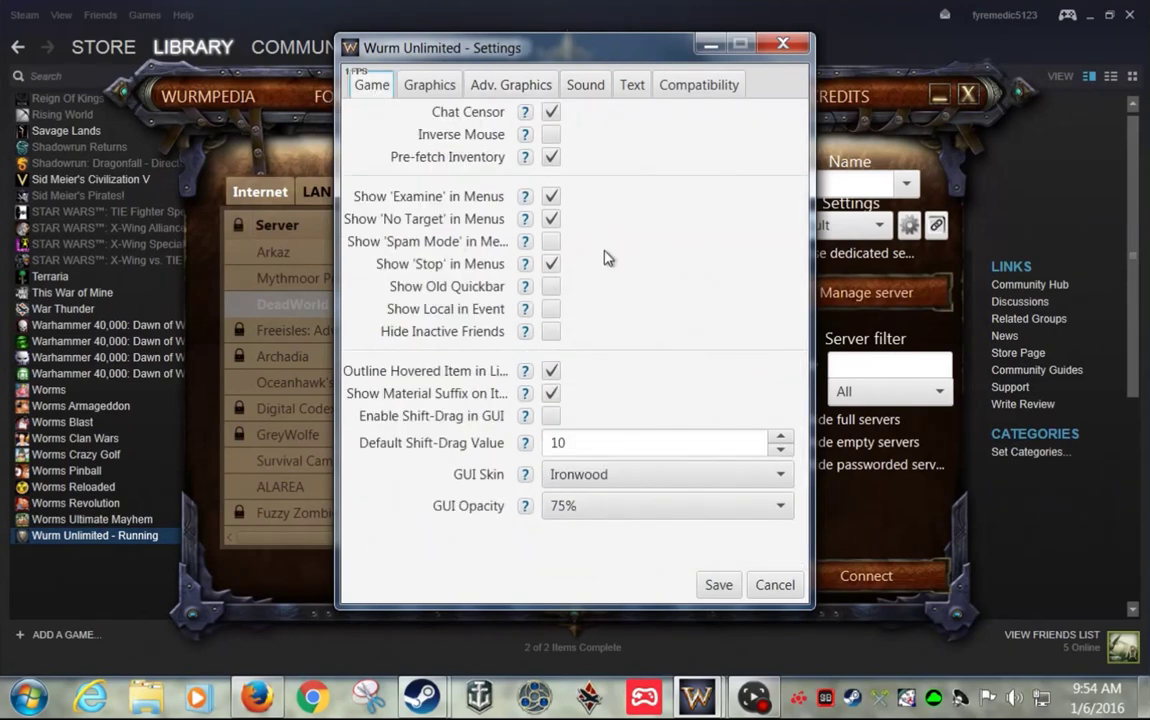
pyautogui.click(425, 84)
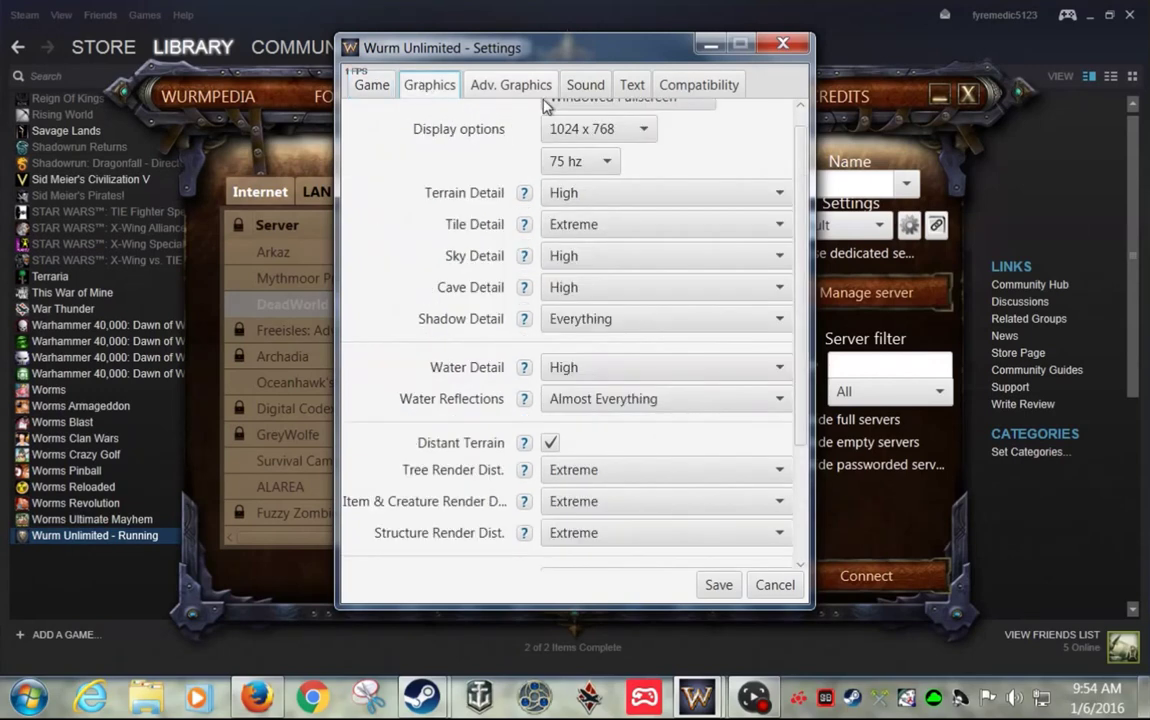
pyautogui.scroll(1, 424, 259)
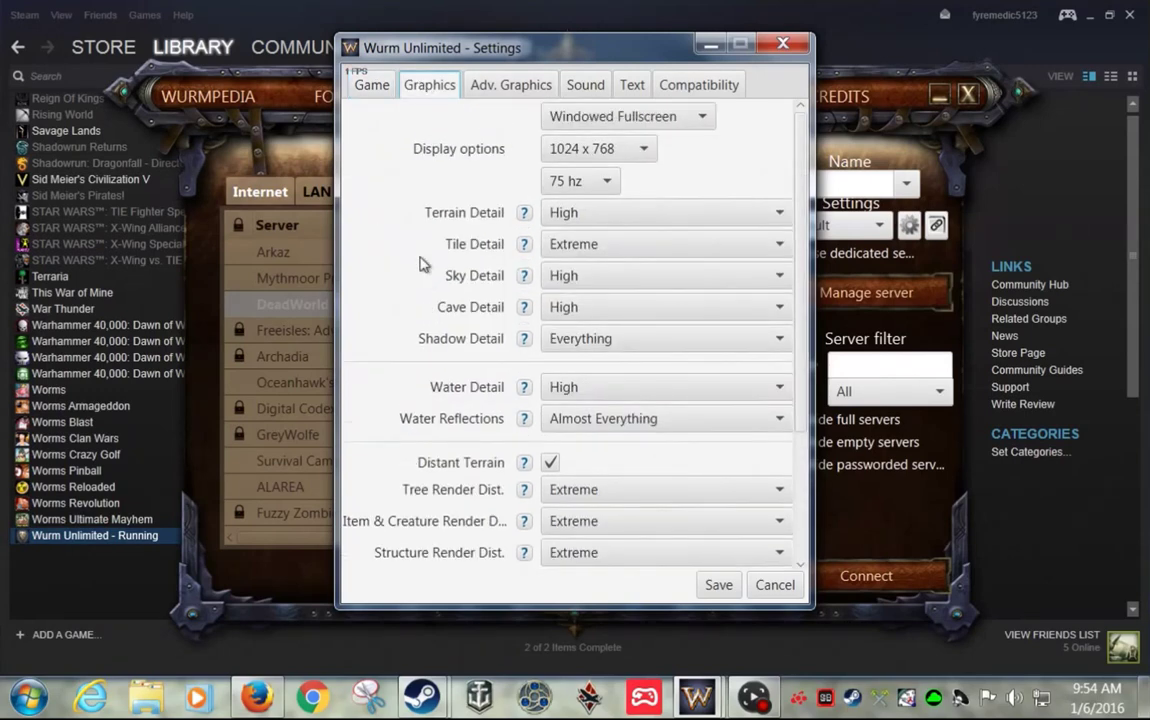
pyautogui.click(492, 92)
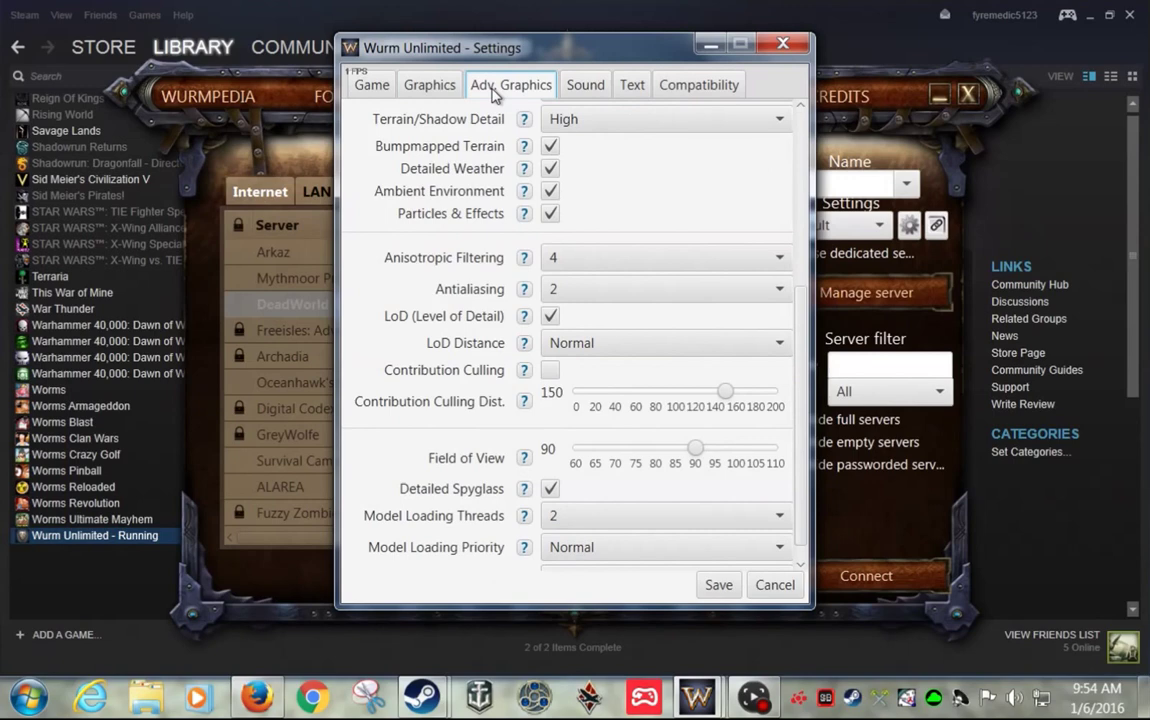
# Step: Look over the Sound, Text and Compatibility pages, then close Settings without changes
pyautogui.click(594, 86)
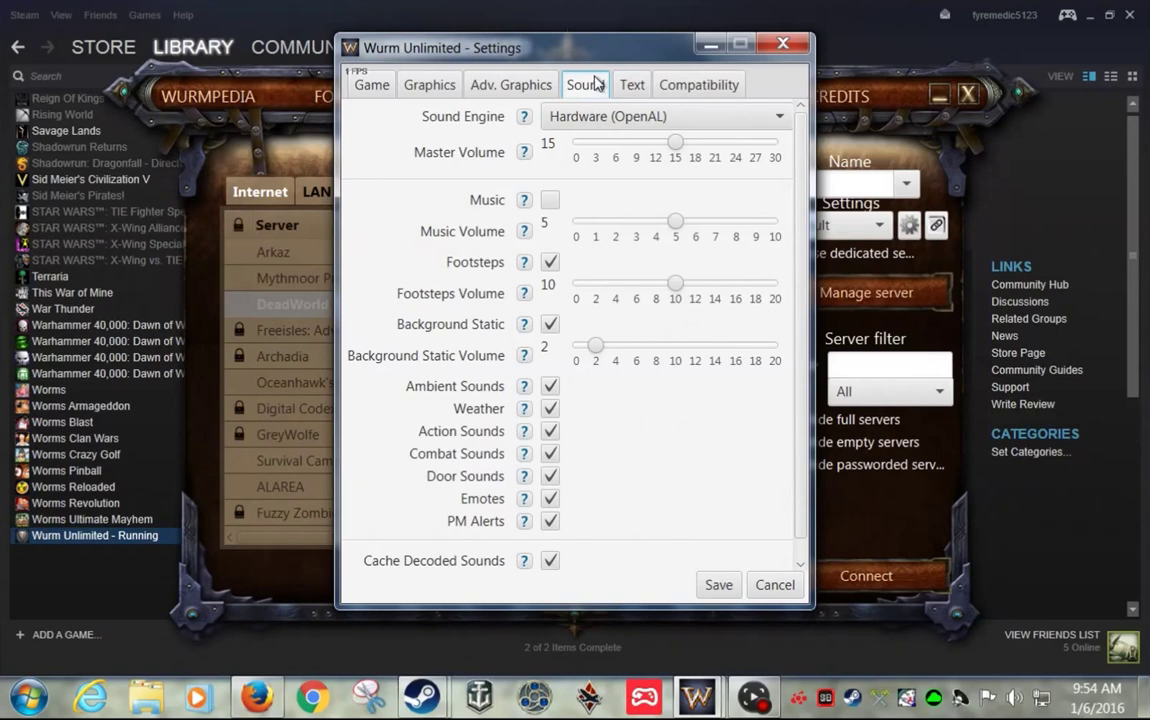
pyautogui.click(636, 87)
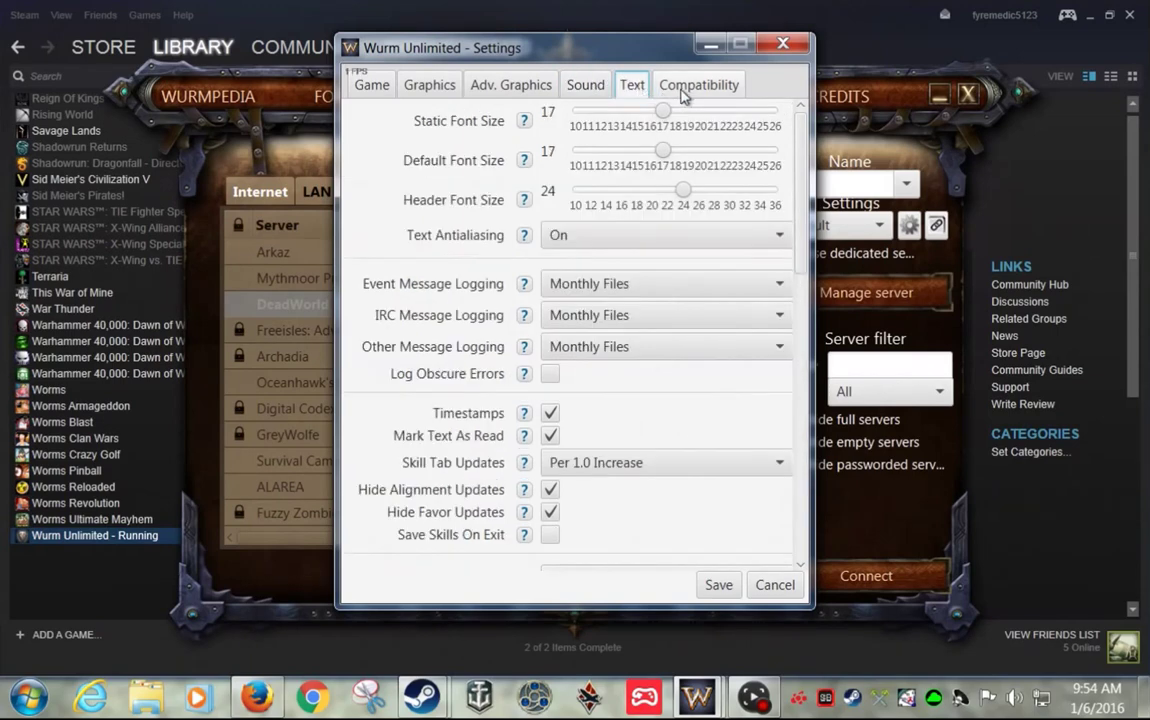
pyautogui.click(682, 92)
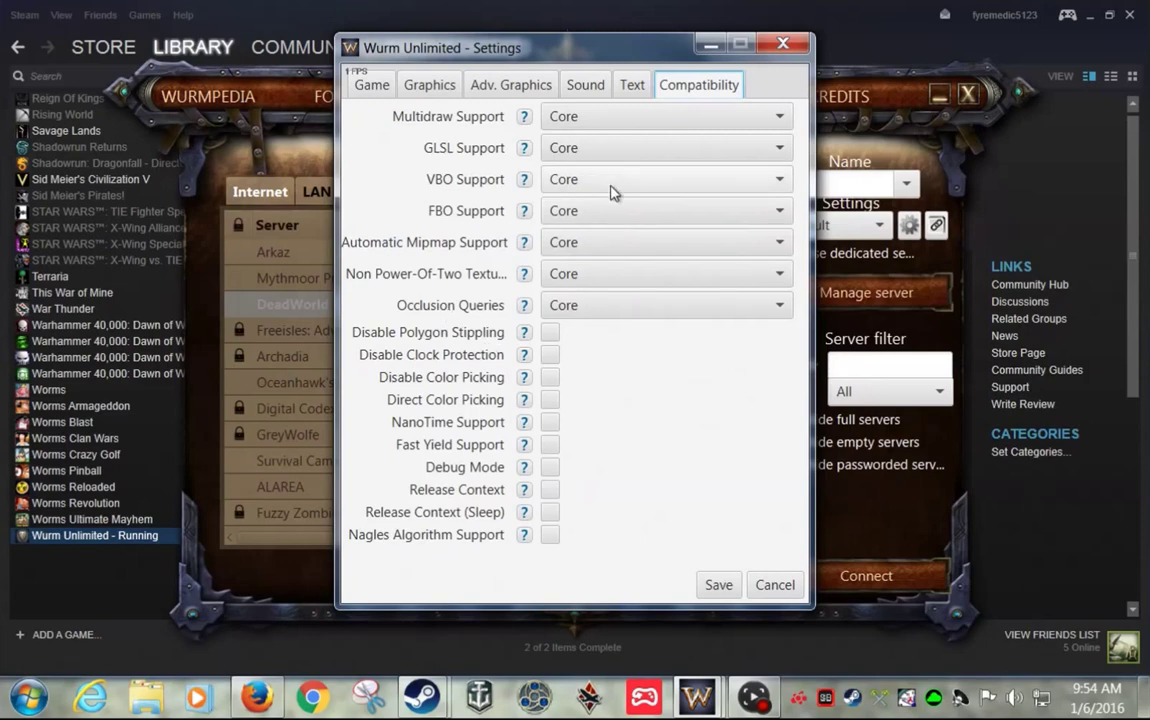
pyautogui.click(490, 86)
pyautogui.scroll(-1, 565, 323)
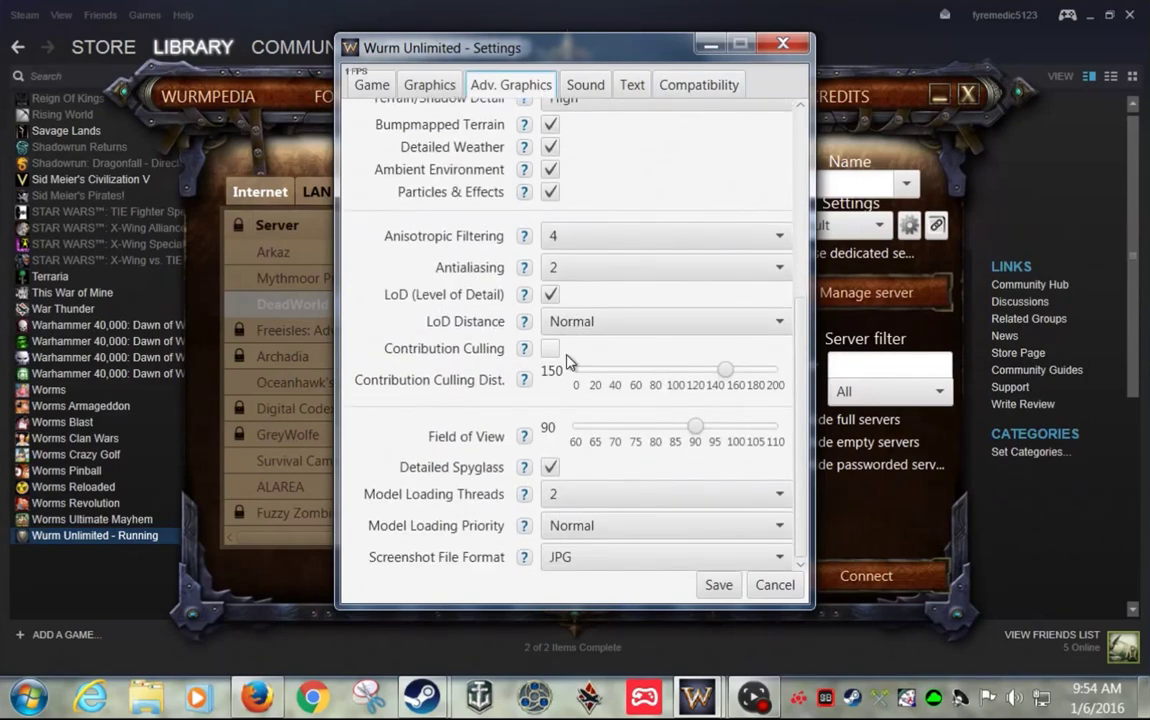
pyautogui.scroll(6, 563, 360)
pyautogui.scroll(5, 562, 374)
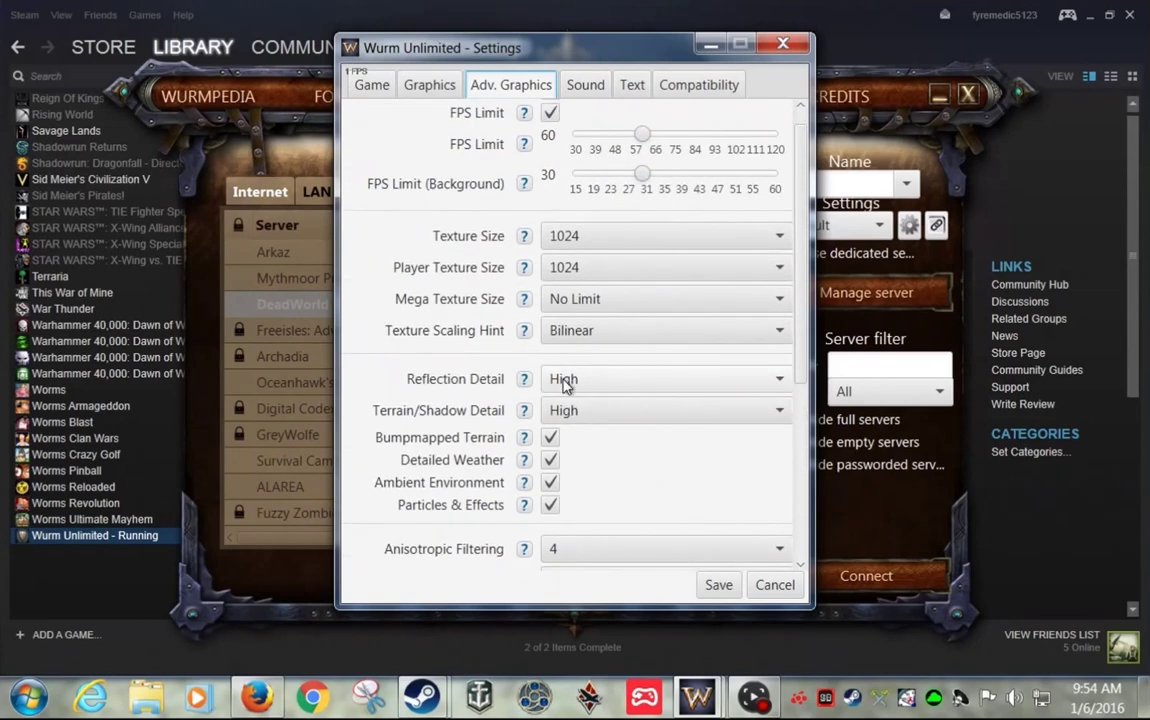
pyautogui.scroll(1, 563, 378)
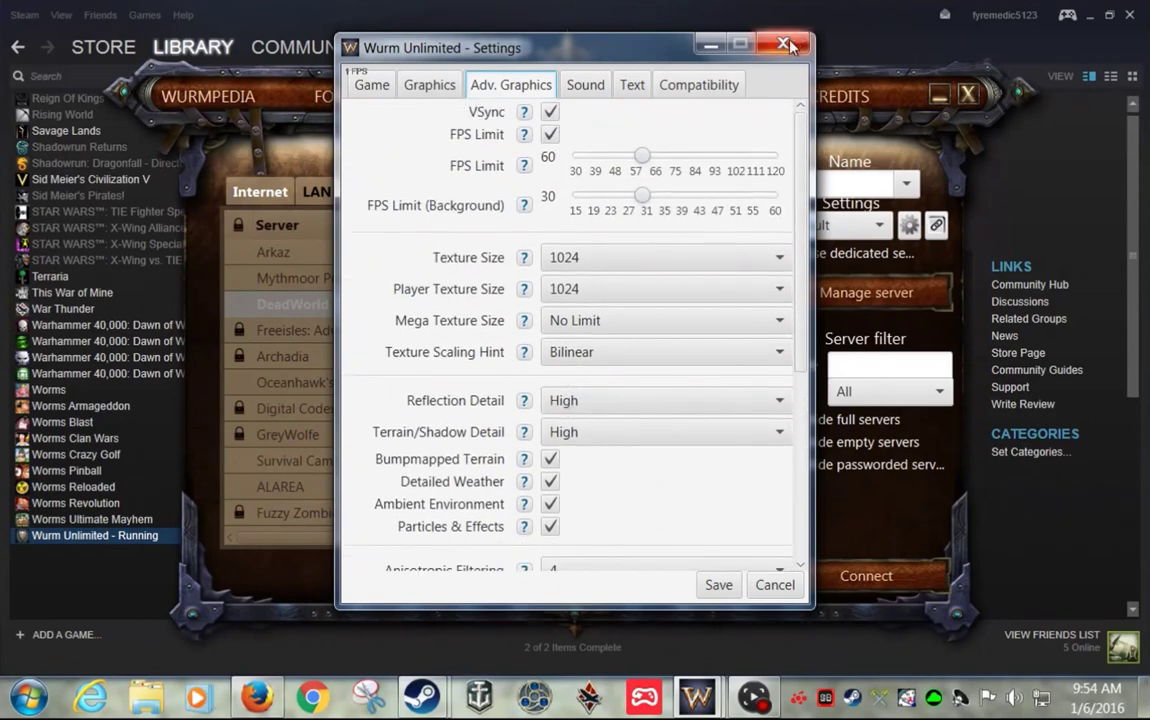
pyautogui.click(712, 42)
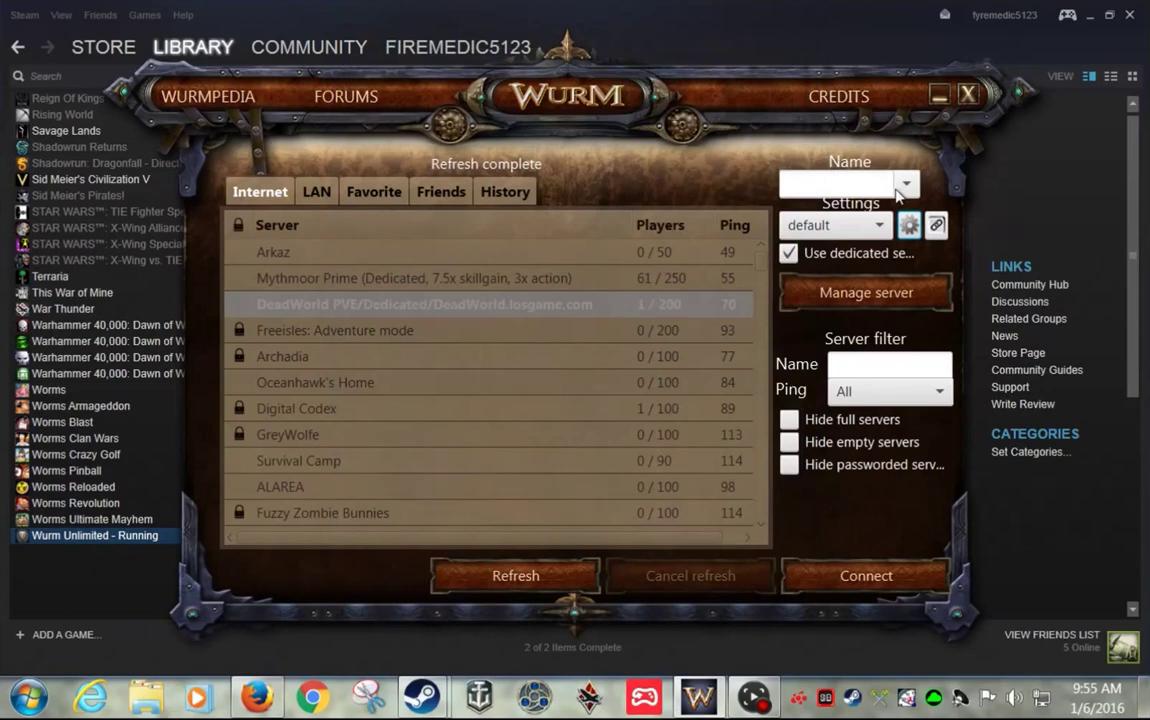
# Step: Browse the HUD, Action, Crafting, Item, Creature and Terraform keybindings, ending on Dig bound to Slash
pyautogui.click(938, 226)
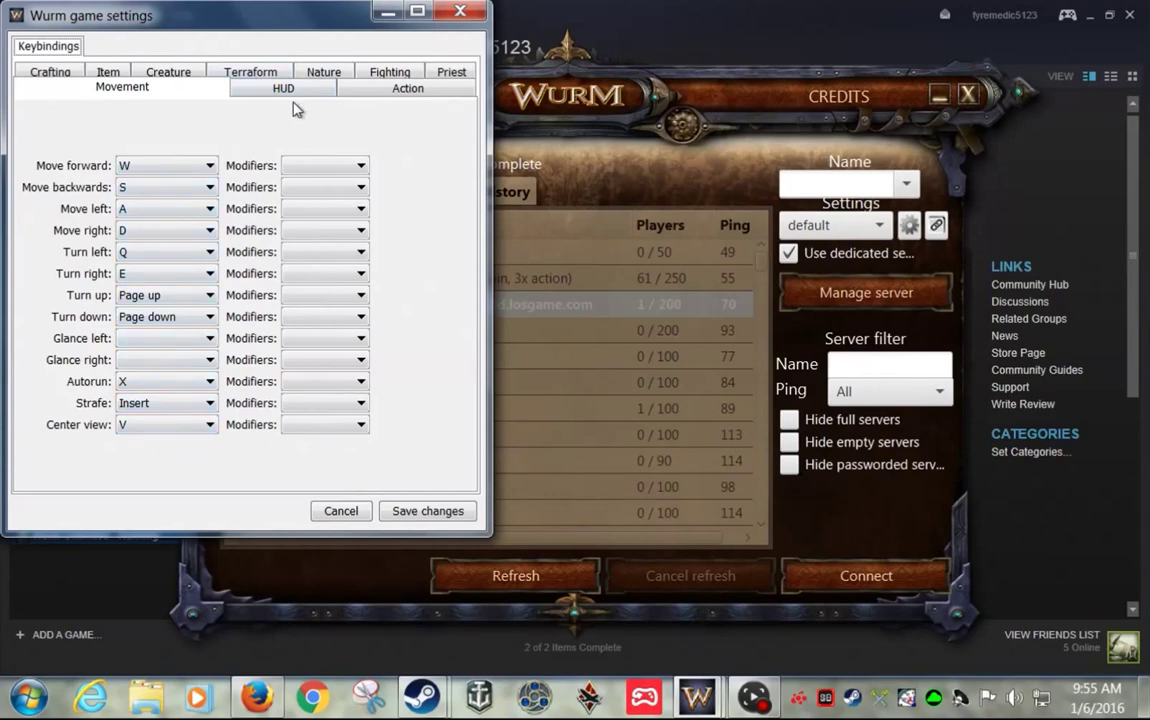
pyautogui.click(268, 90)
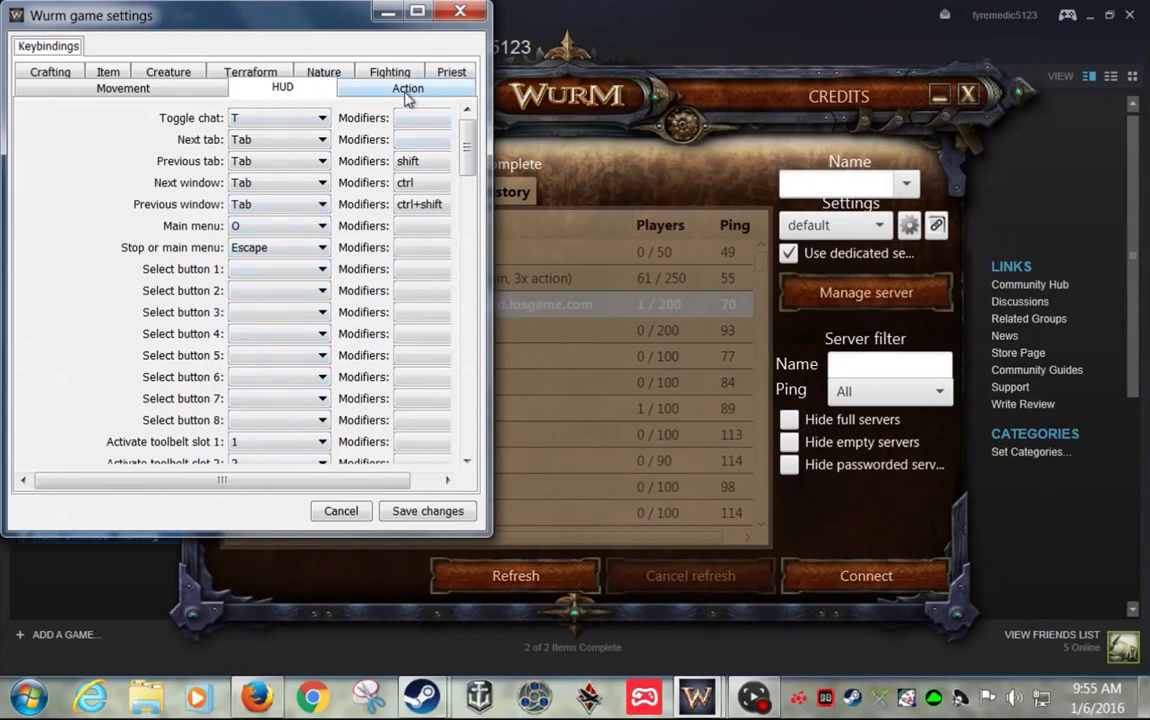
pyautogui.click(366, 90)
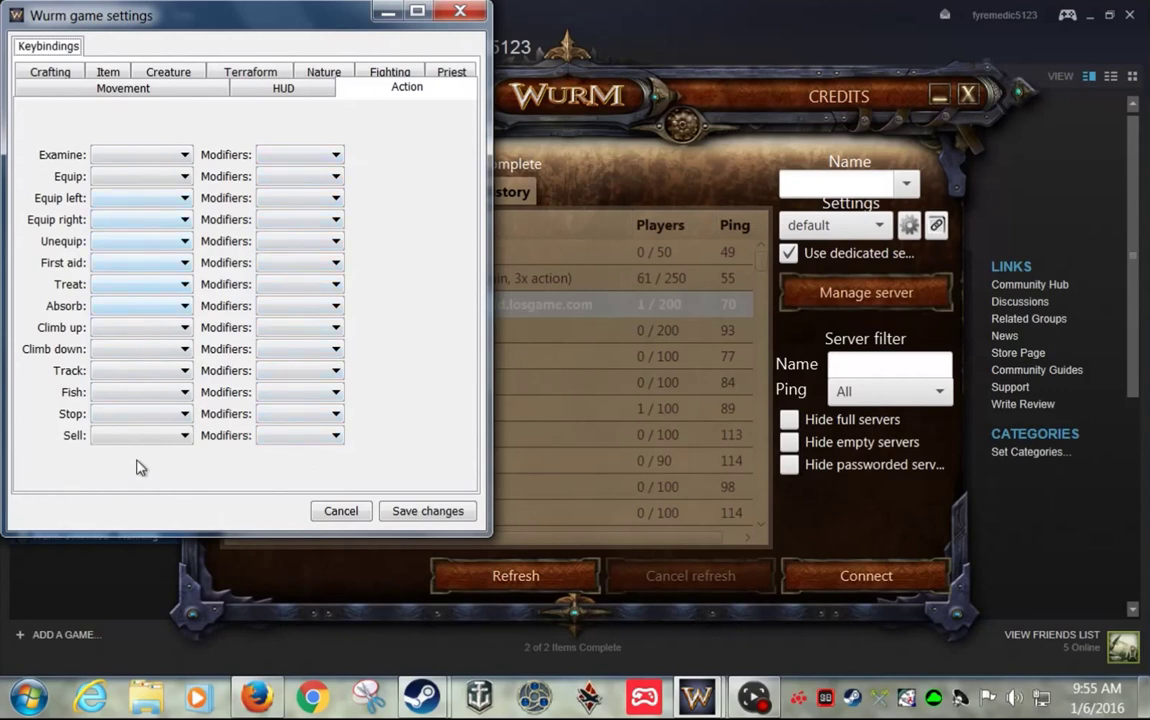
pyautogui.click(52, 75)
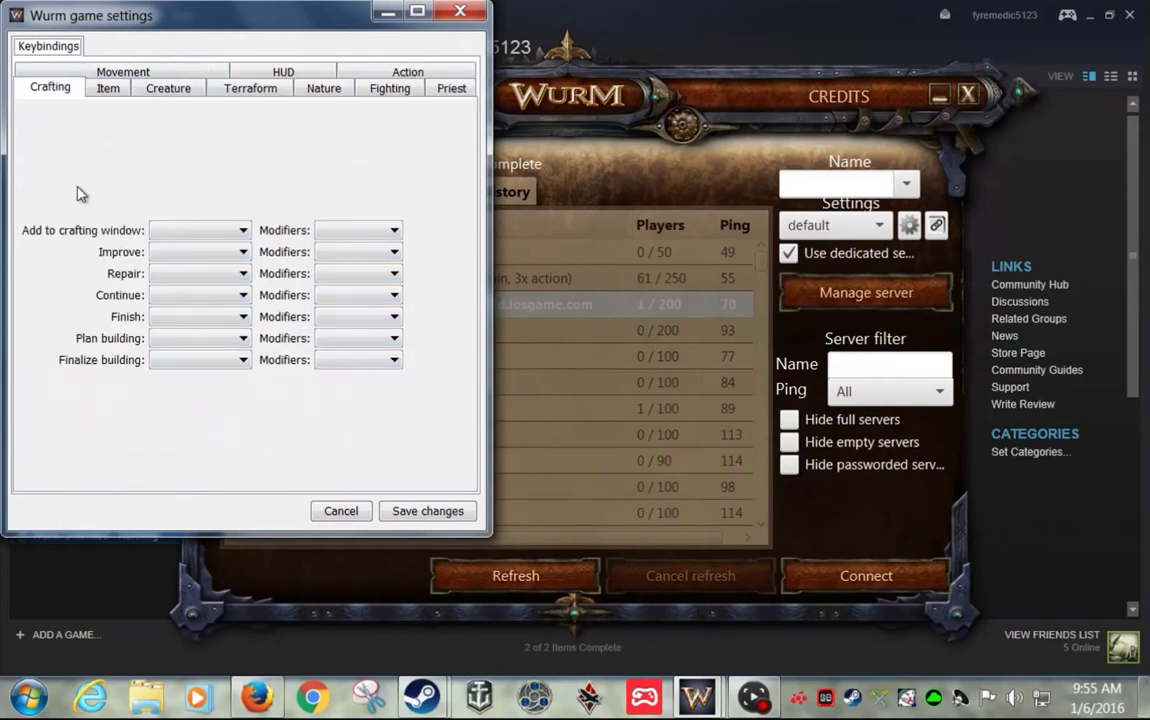
pyautogui.click(115, 90)
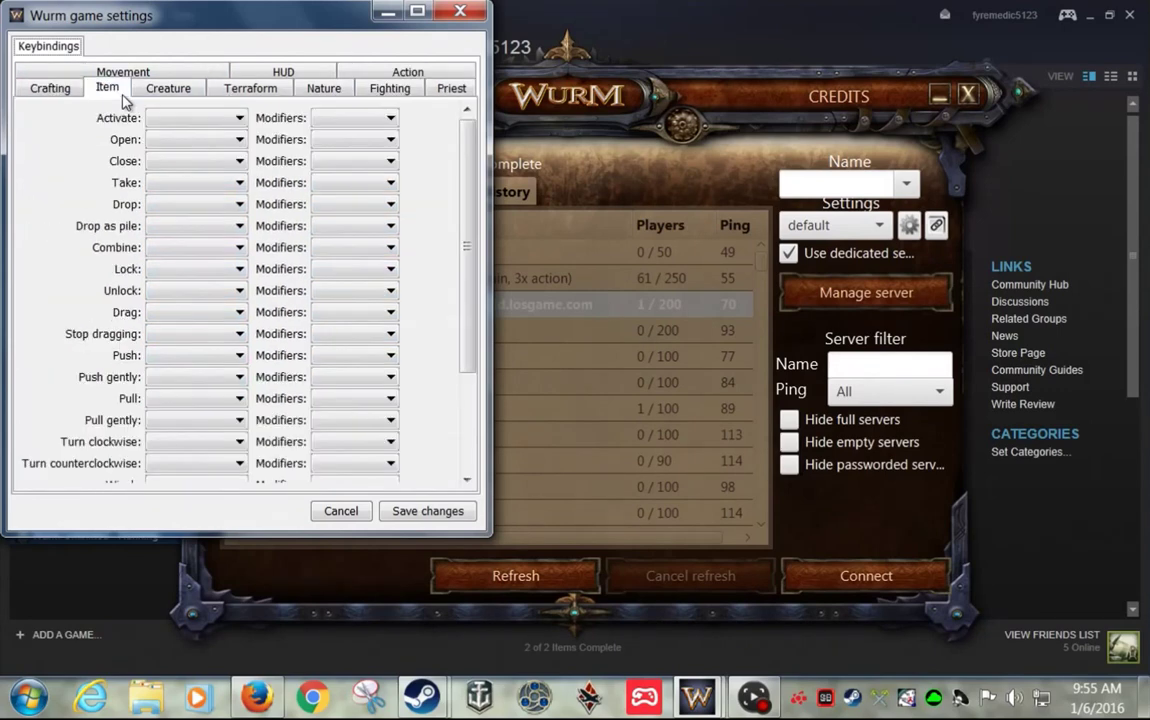
pyautogui.click(160, 84)
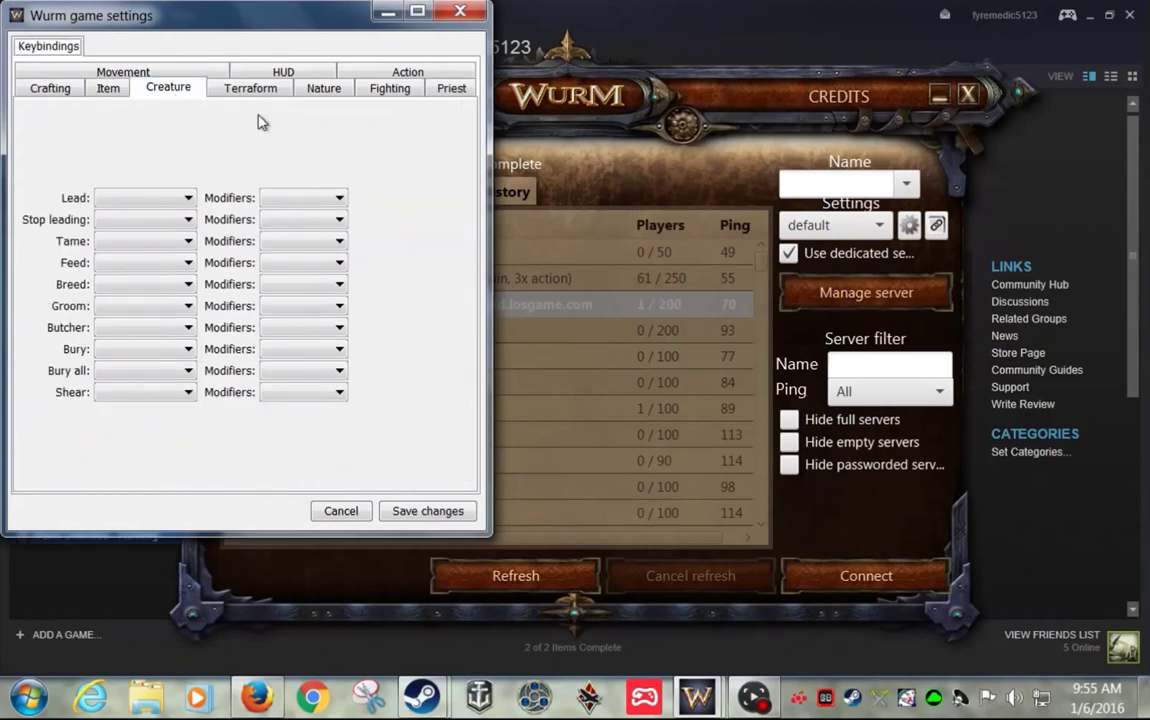
pyautogui.click(229, 88)
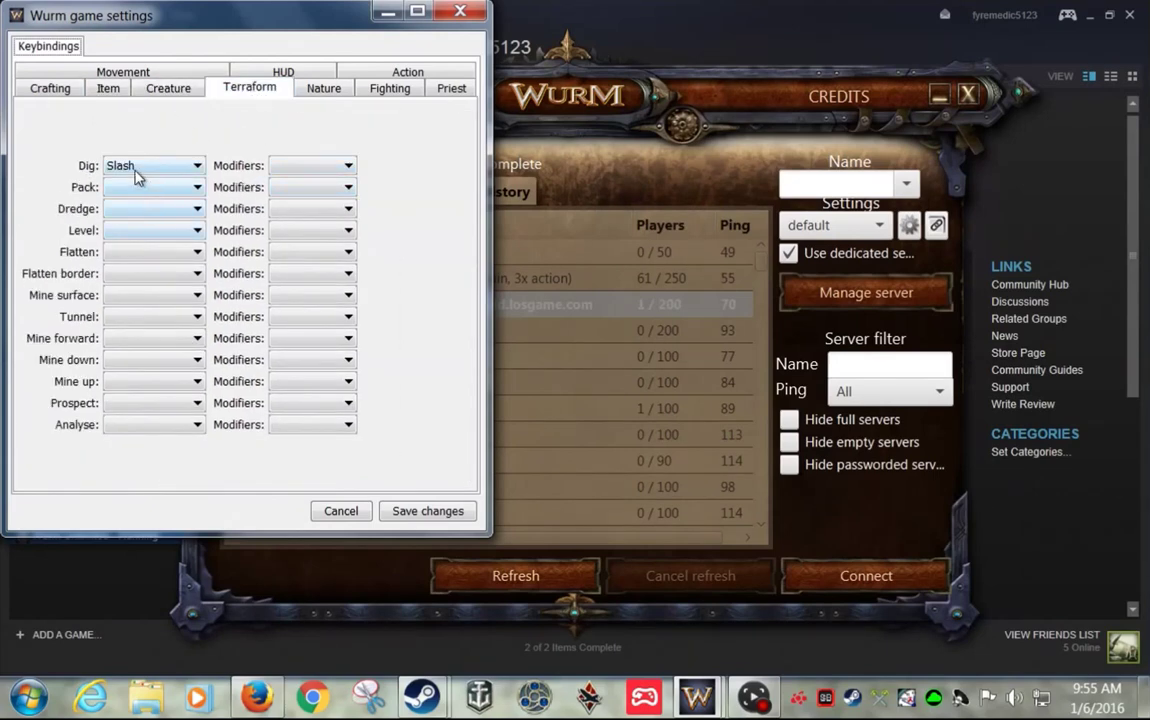
pyautogui.click(195, 187)
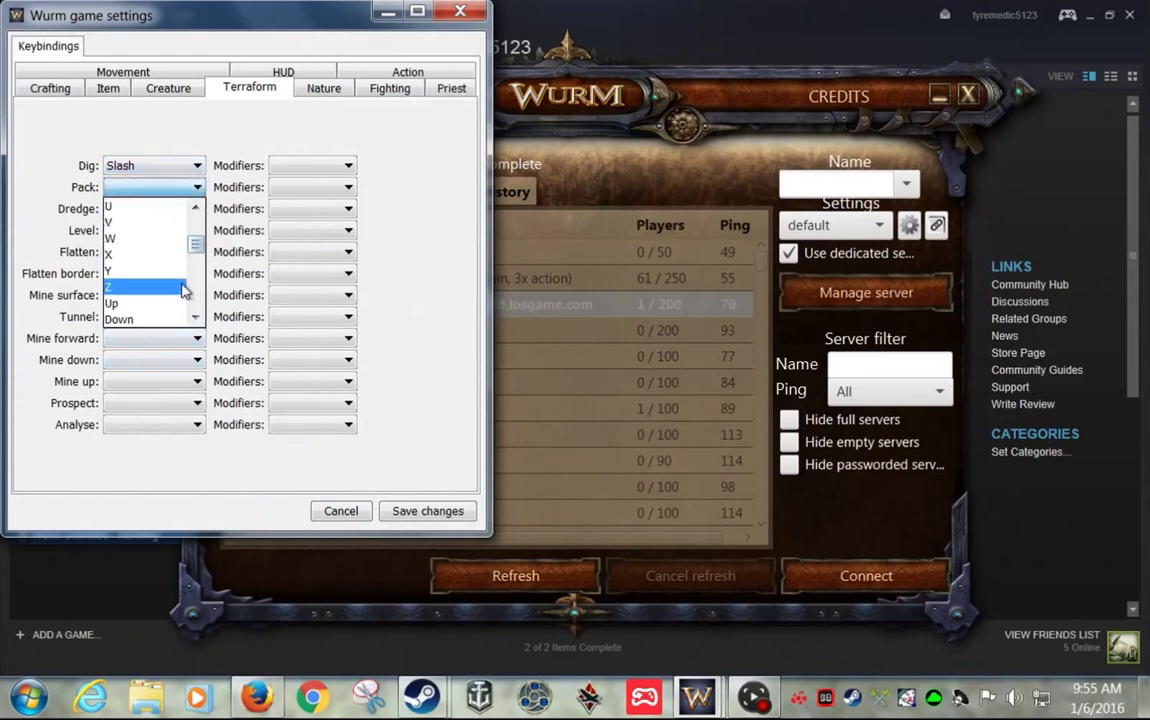
pyautogui.scroll(-15, 175, 290)
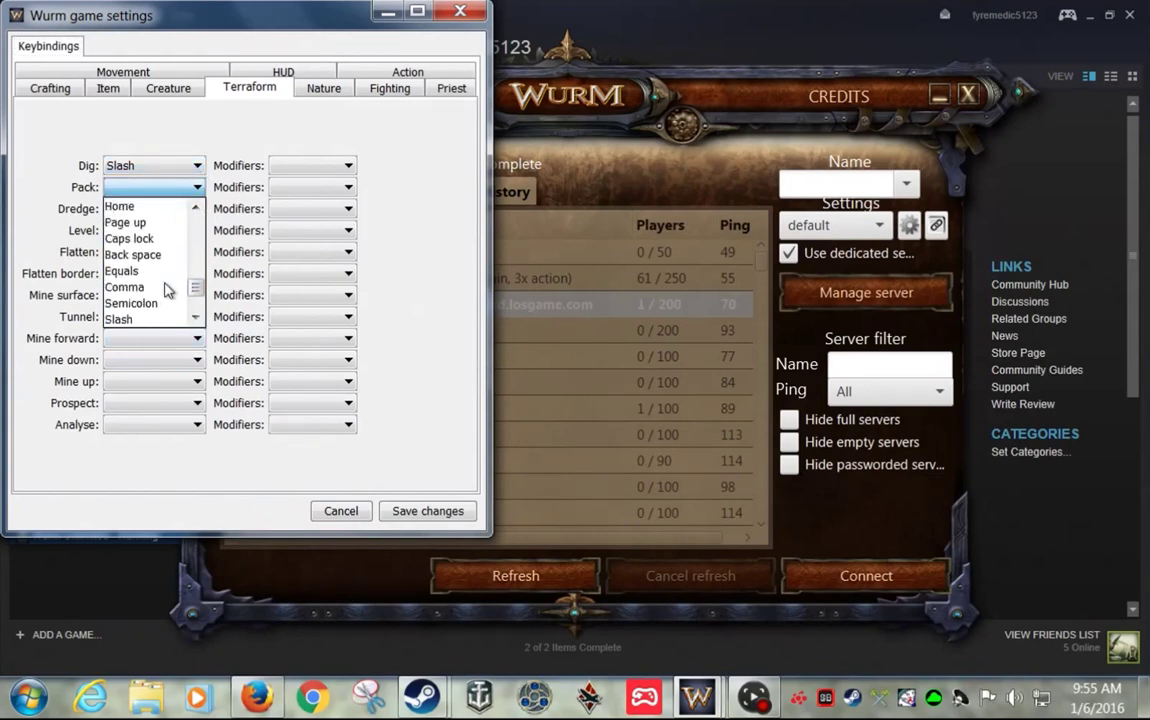
pyautogui.scroll(-5, 168, 290)
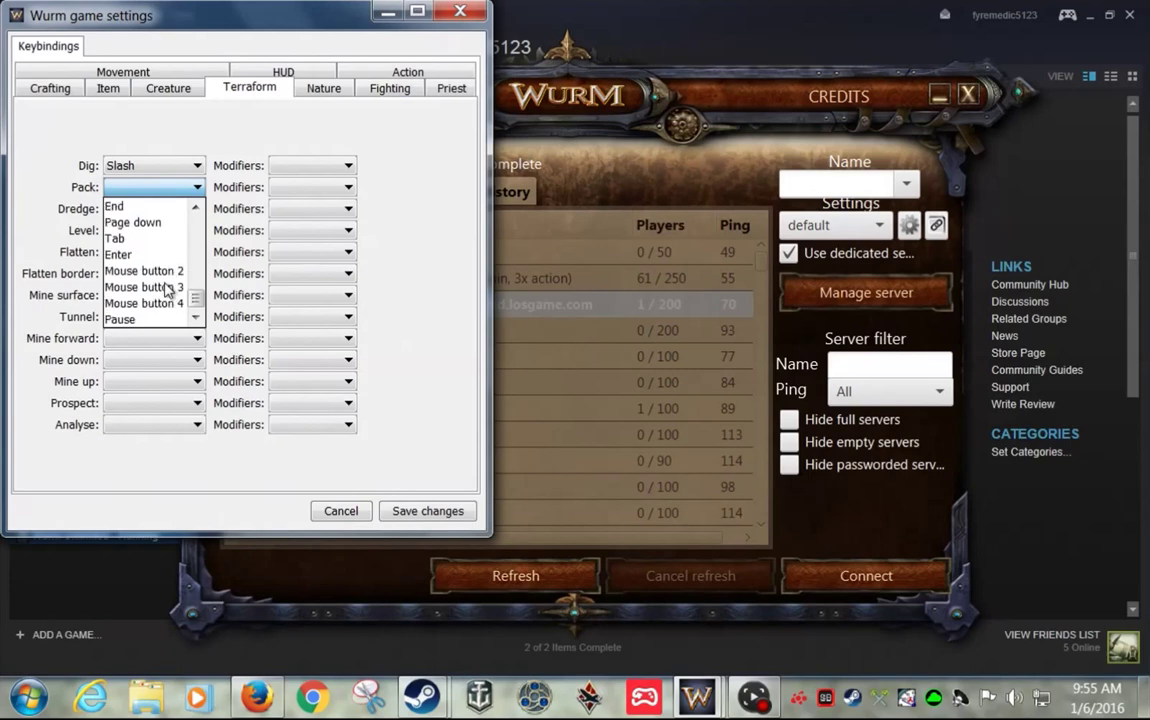
pyautogui.scroll(3, 168, 290)
pyautogui.click(140, 256)
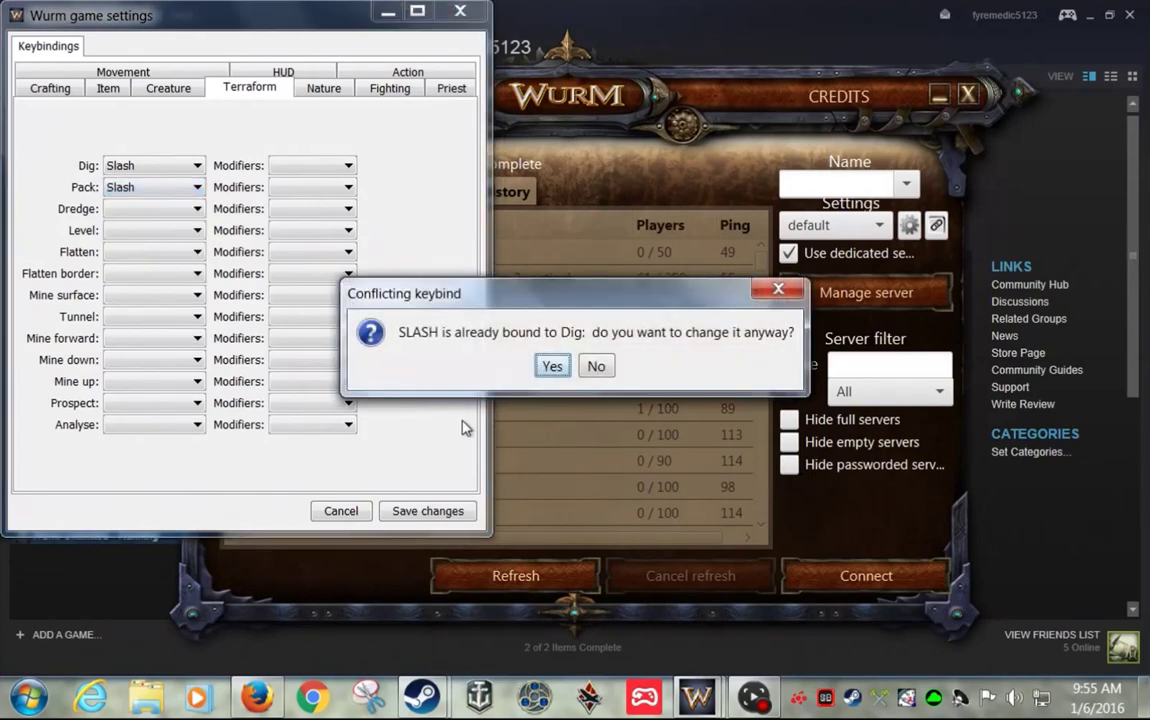
pyautogui.click(553, 367)
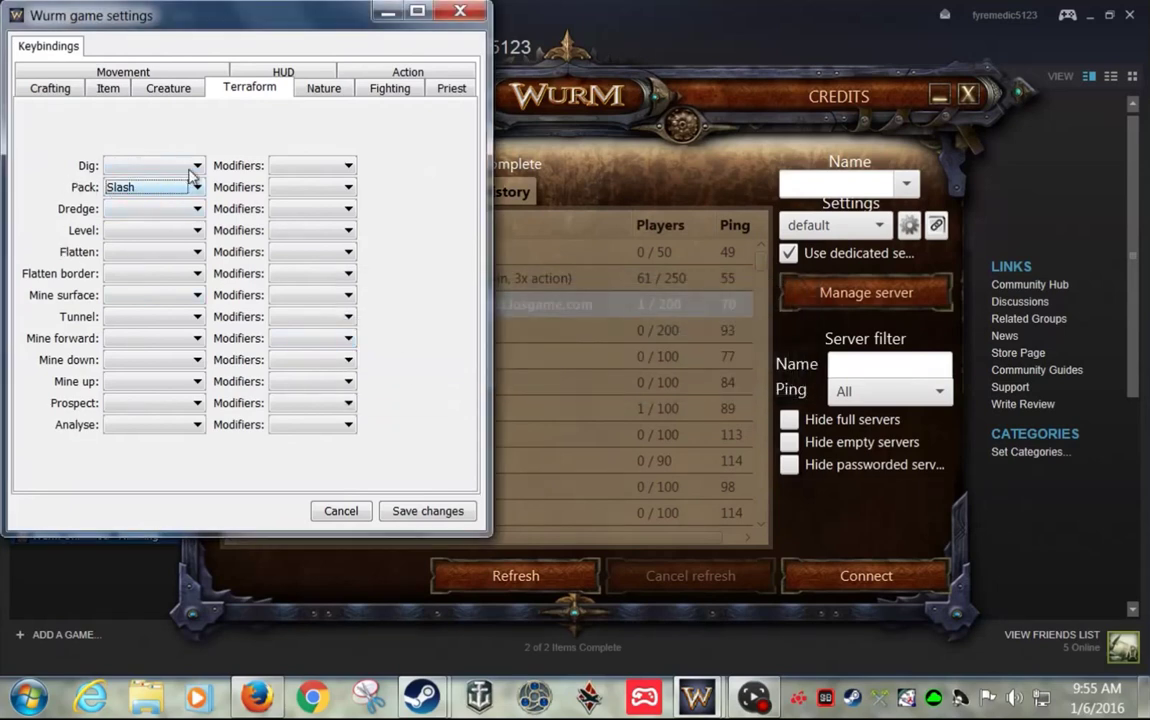
pyautogui.click(196, 166)
pyautogui.scroll(-10, 160, 272)
pyautogui.scroll(-10, 152, 273)
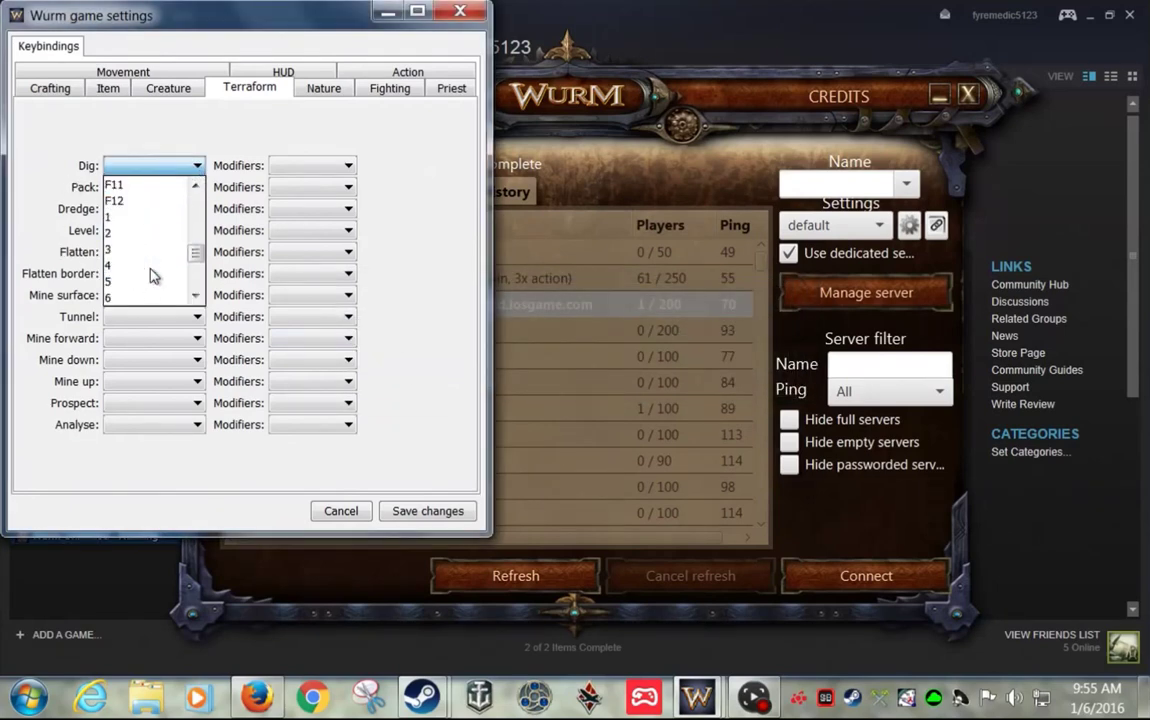
pyautogui.click(138, 249)
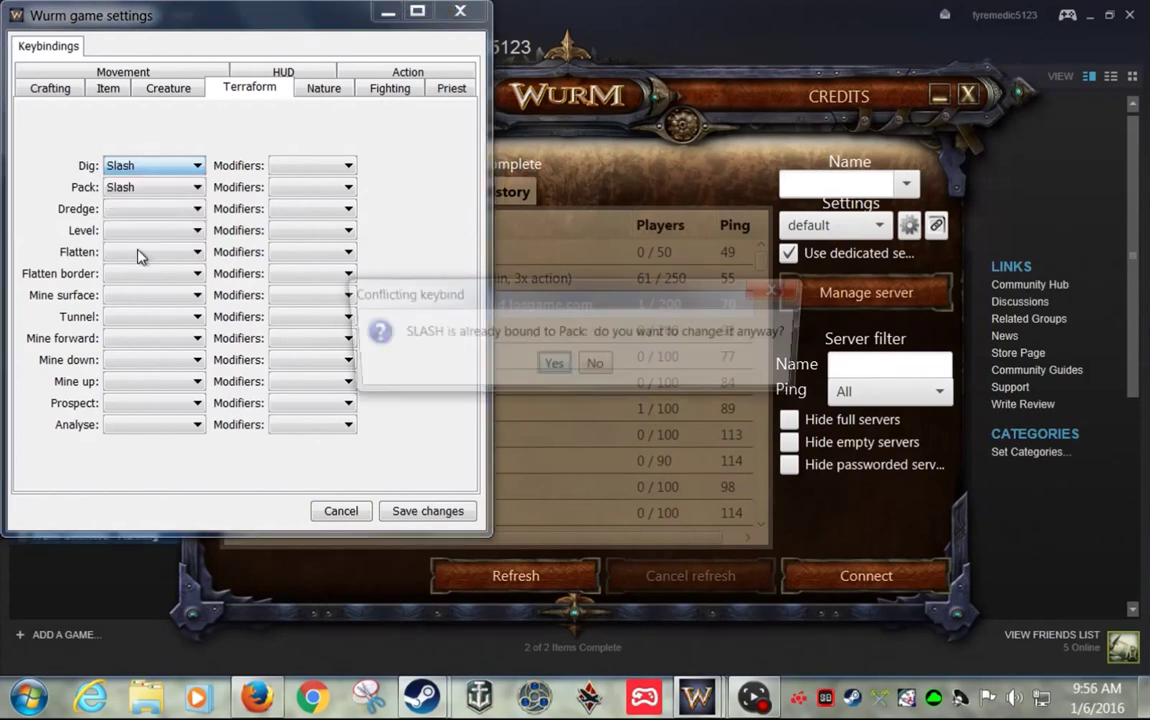
pyautogui.click(552, 368)
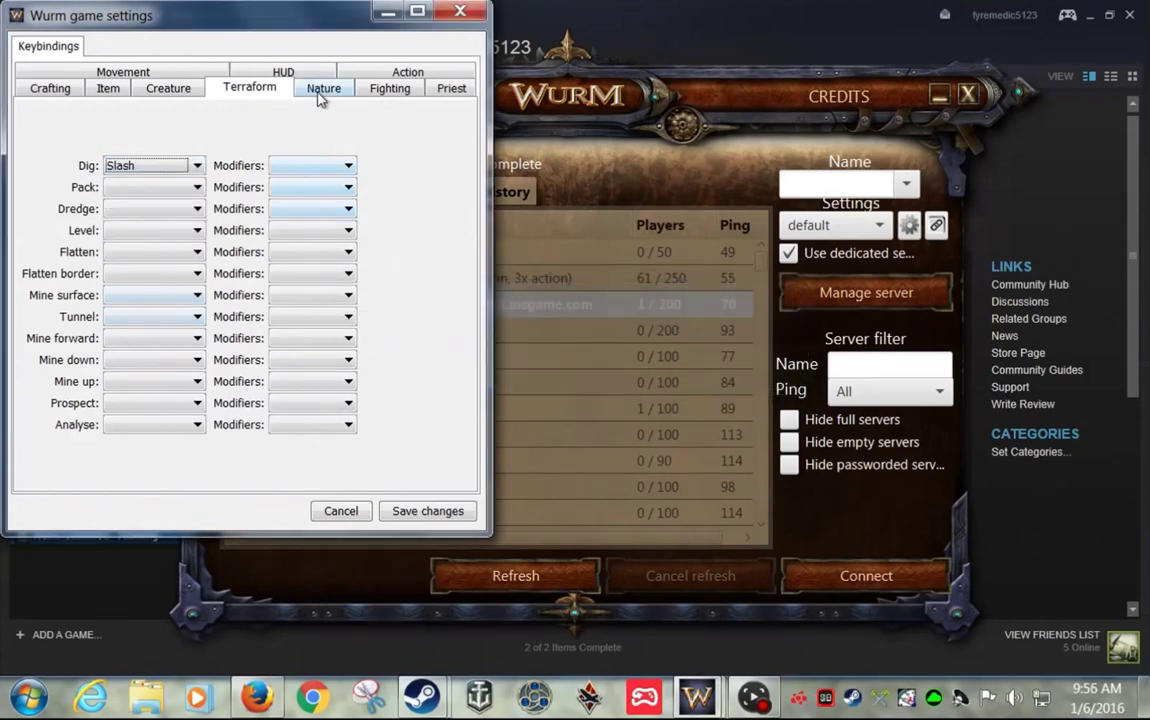
# Step: Review the Nature, Fighting, Priest and Movement keybindings, then save changes and close settings
pyautogui.click(320, 90)
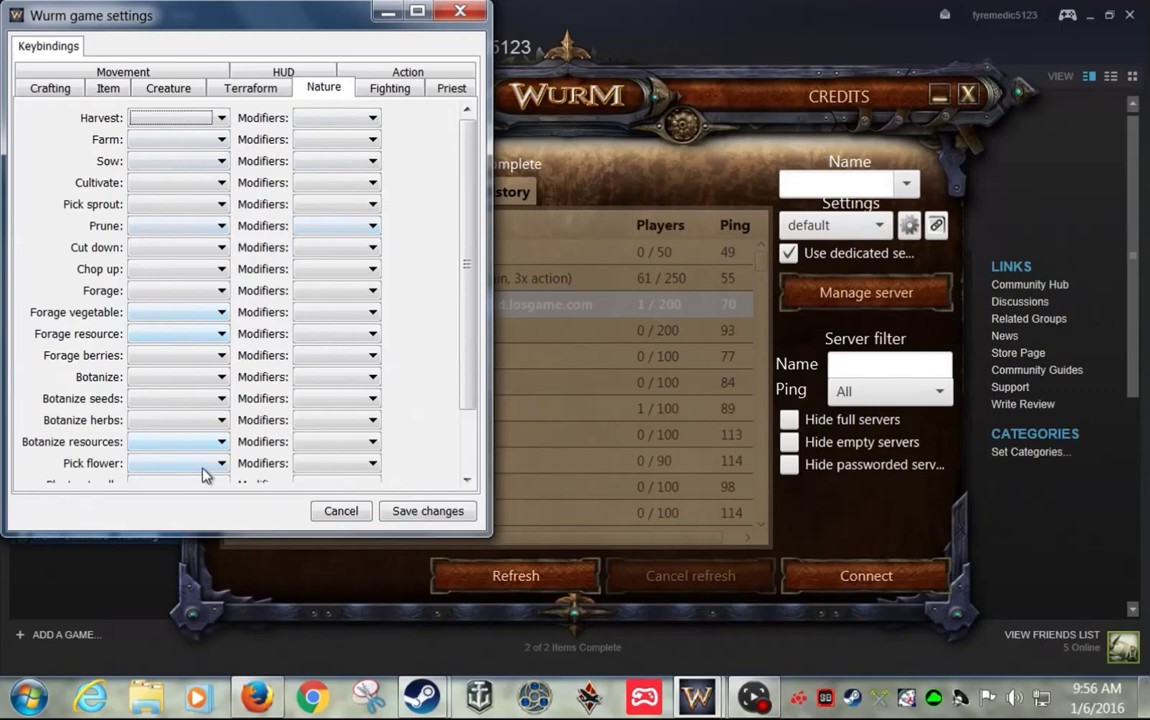
pyautogui.click(409, 90)
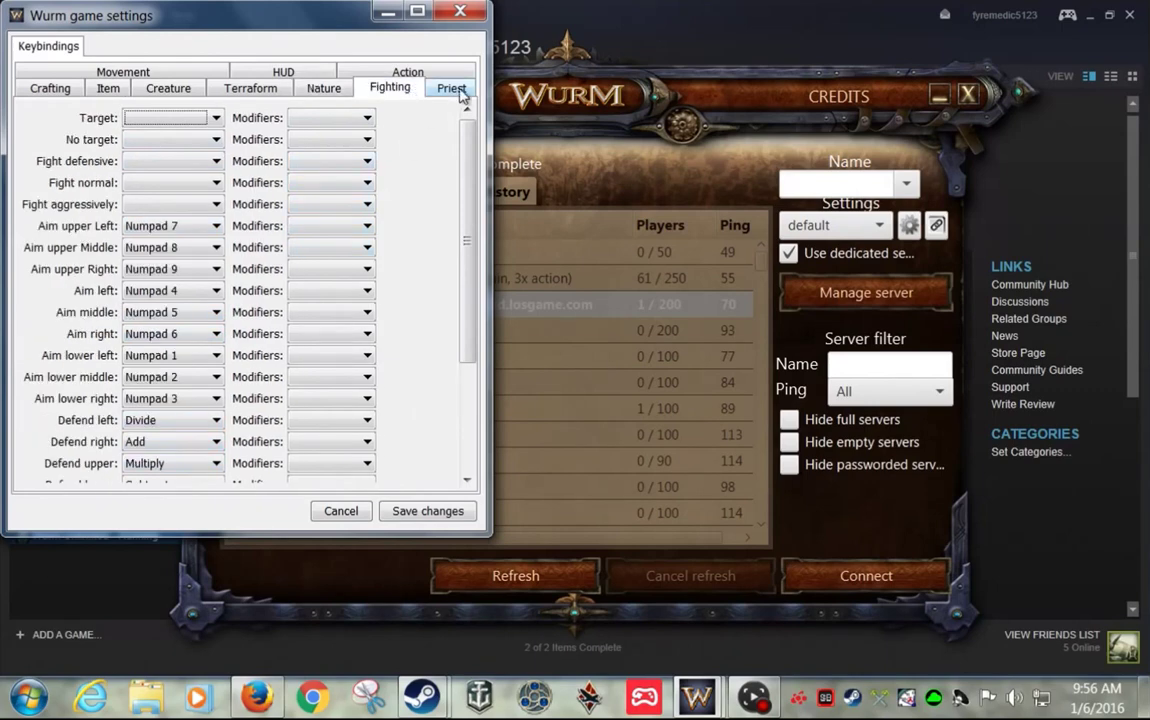
pyautogui.click(455, 89)
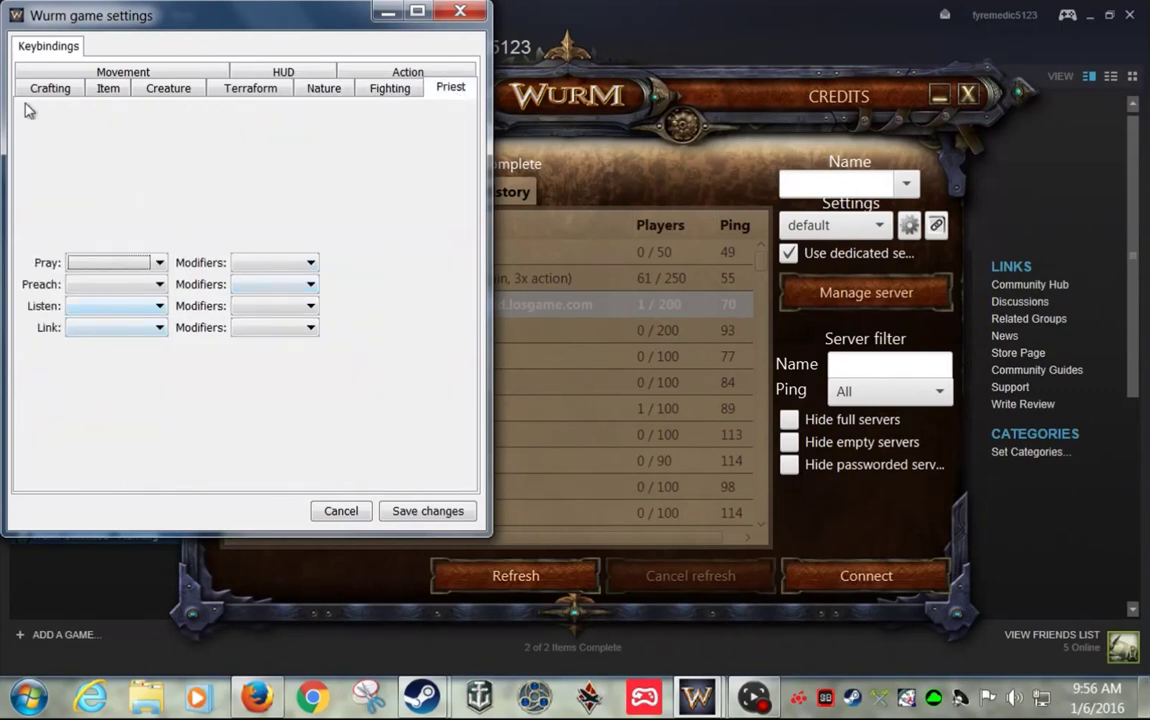
pyautogui.click(167, 76)
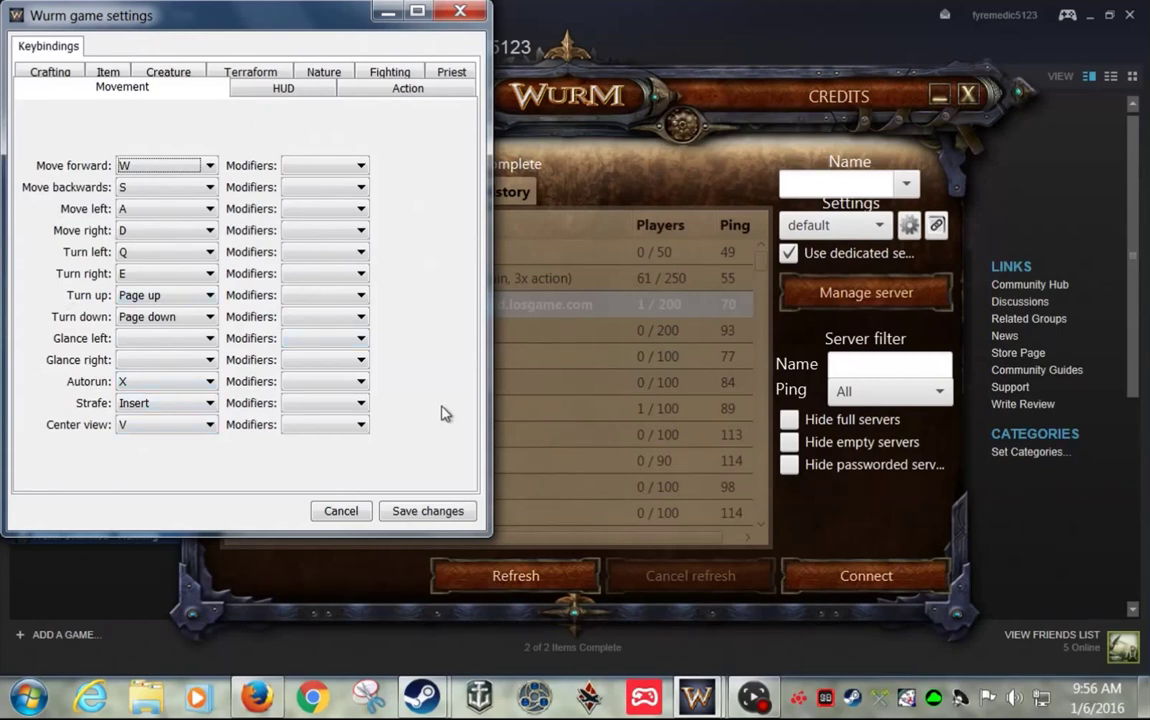
pyautogui.click(398, 511)
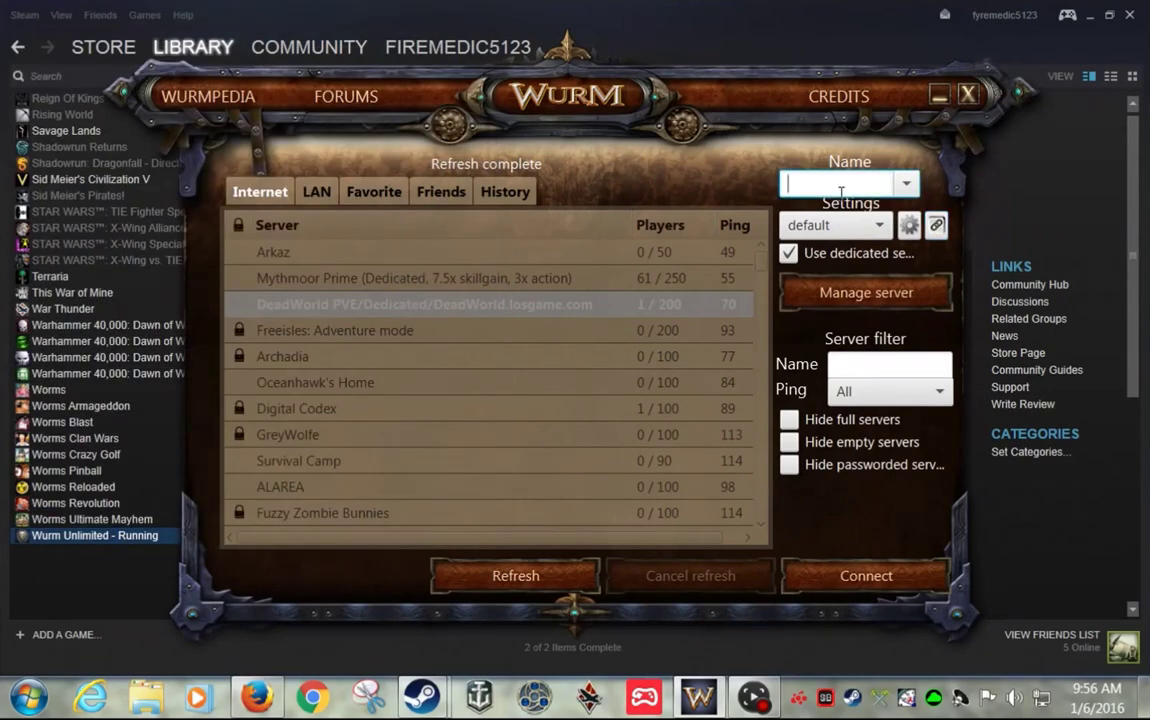
# Step: Enter a character name containing a period, pick DeadWorld PVE, and attempt to connect
pyautogui.write('Mr')
pyautogui.write('. Burns')
pyautogui.click(442, 306)
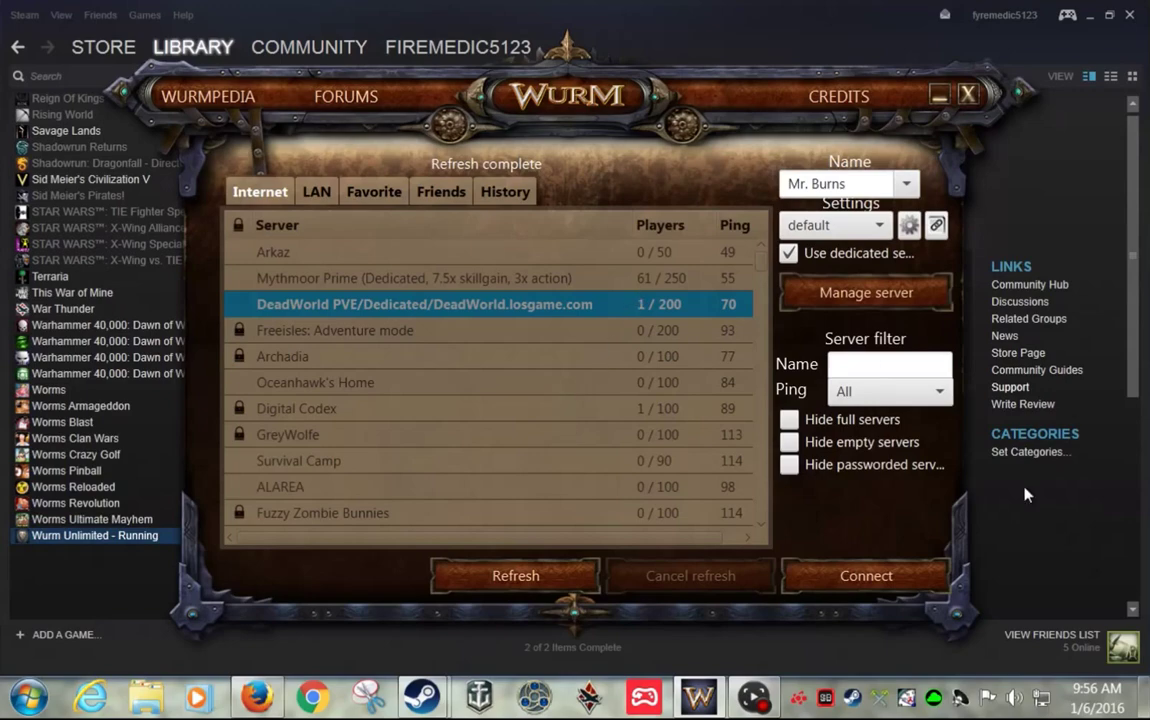
pyautogui.click(884, 590)
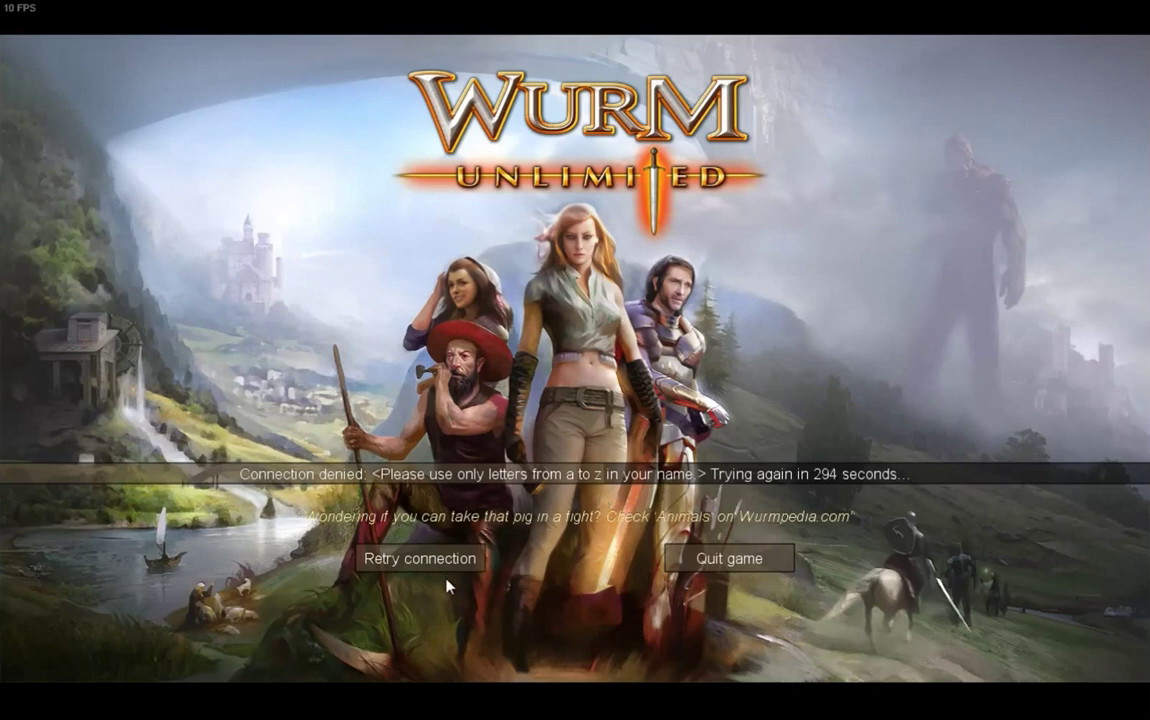
# Step: Quit after the refused connection, relaunch Wurm Unlimited from the Steam library, and restore its launcher
pyautogui.click(725, 558)
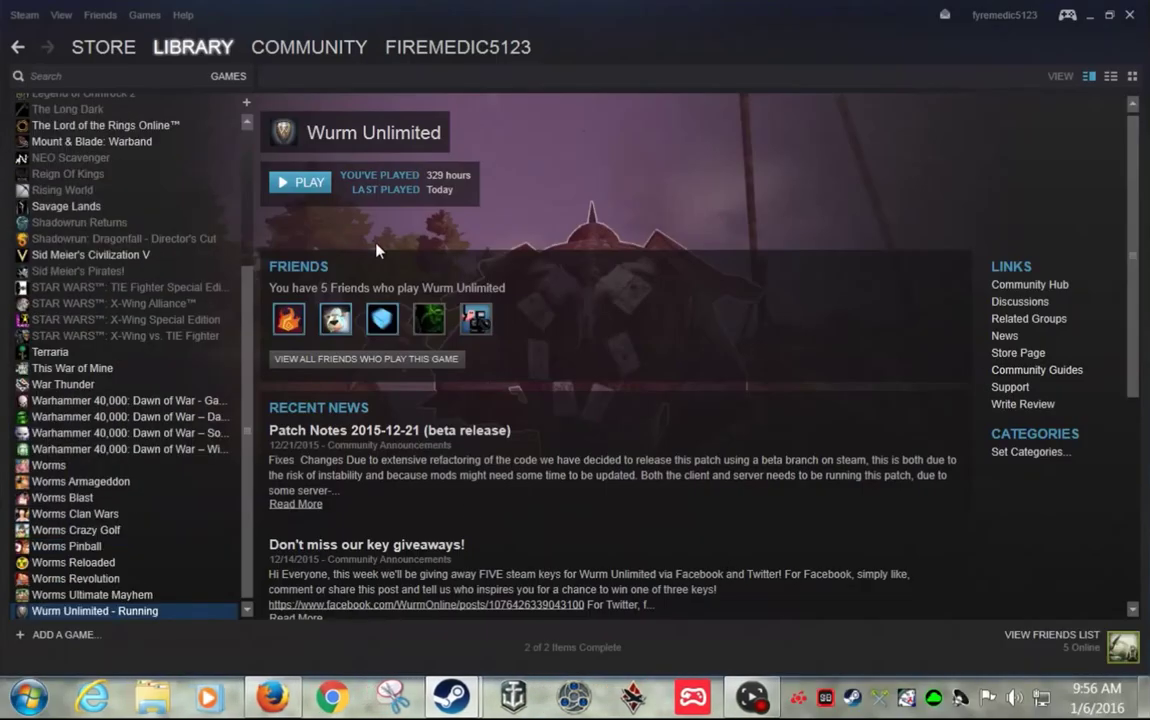
pyautogui.click(310, 184)
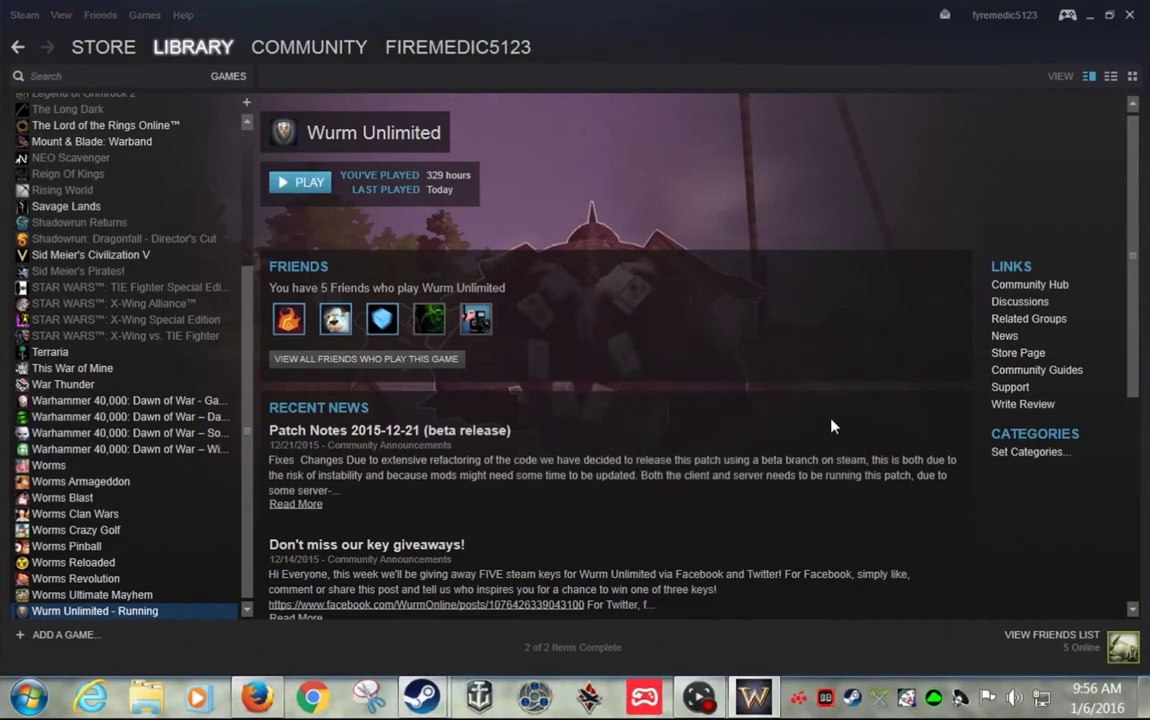
pyautogui.click(765, 708)
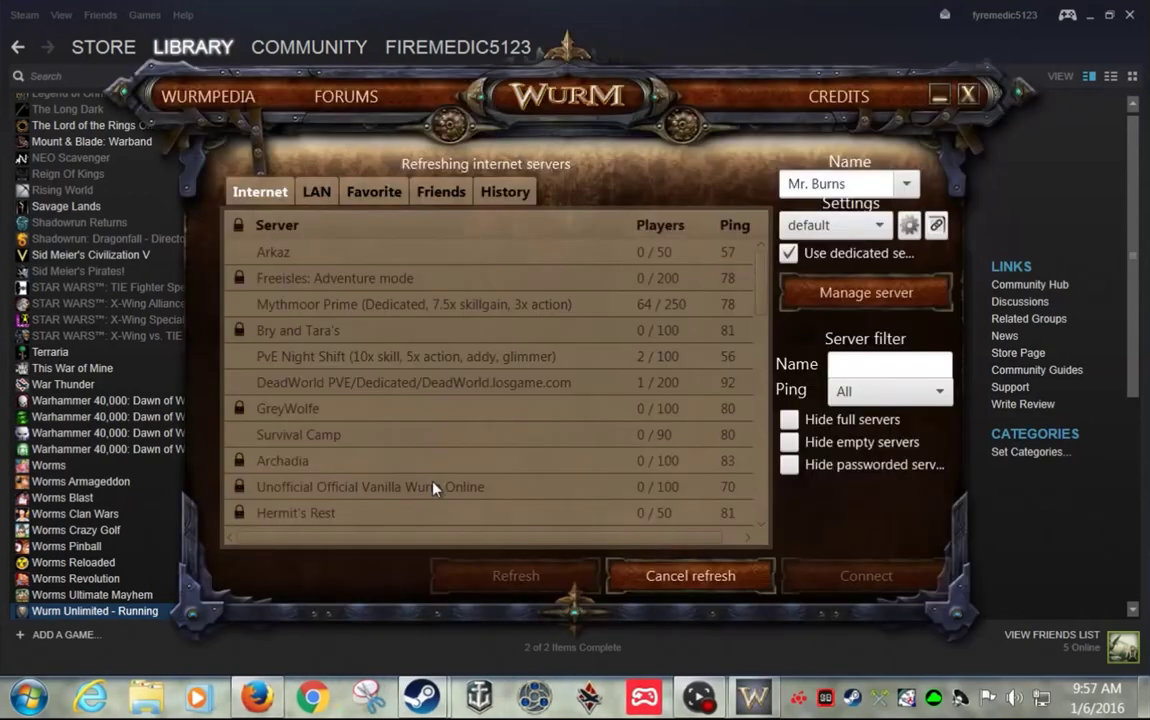
# Step: Select the leading title word of the character name in the Name field
pyautogui.doubleClick(800, 184)
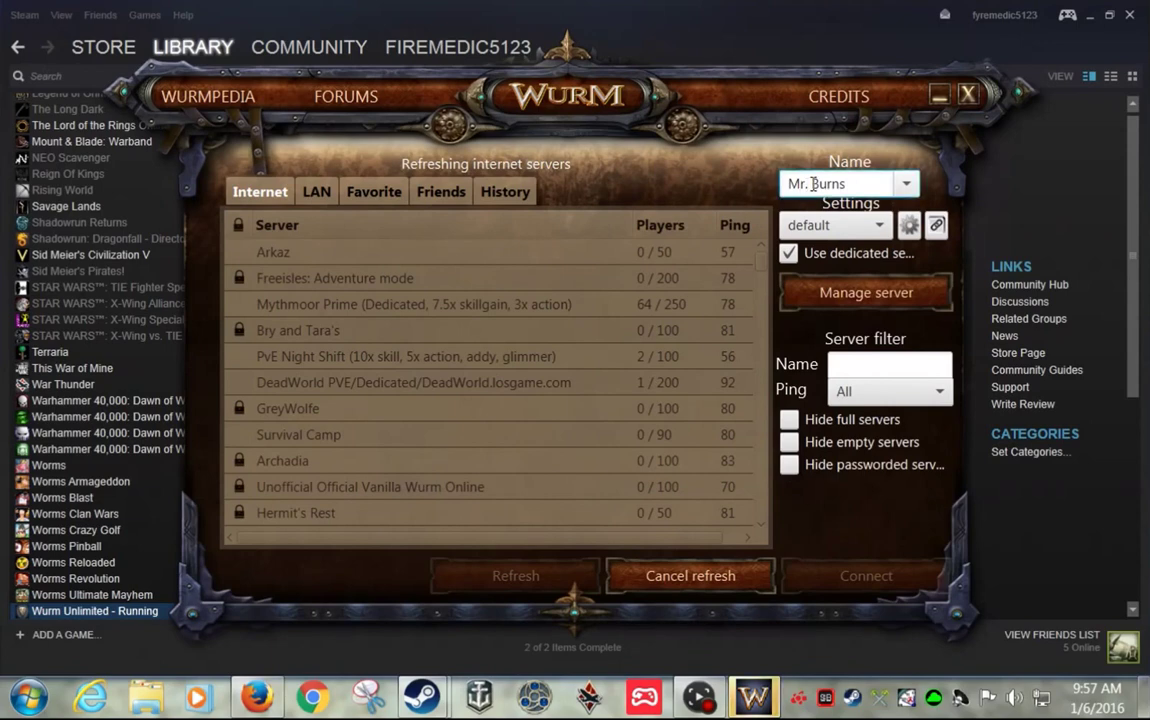